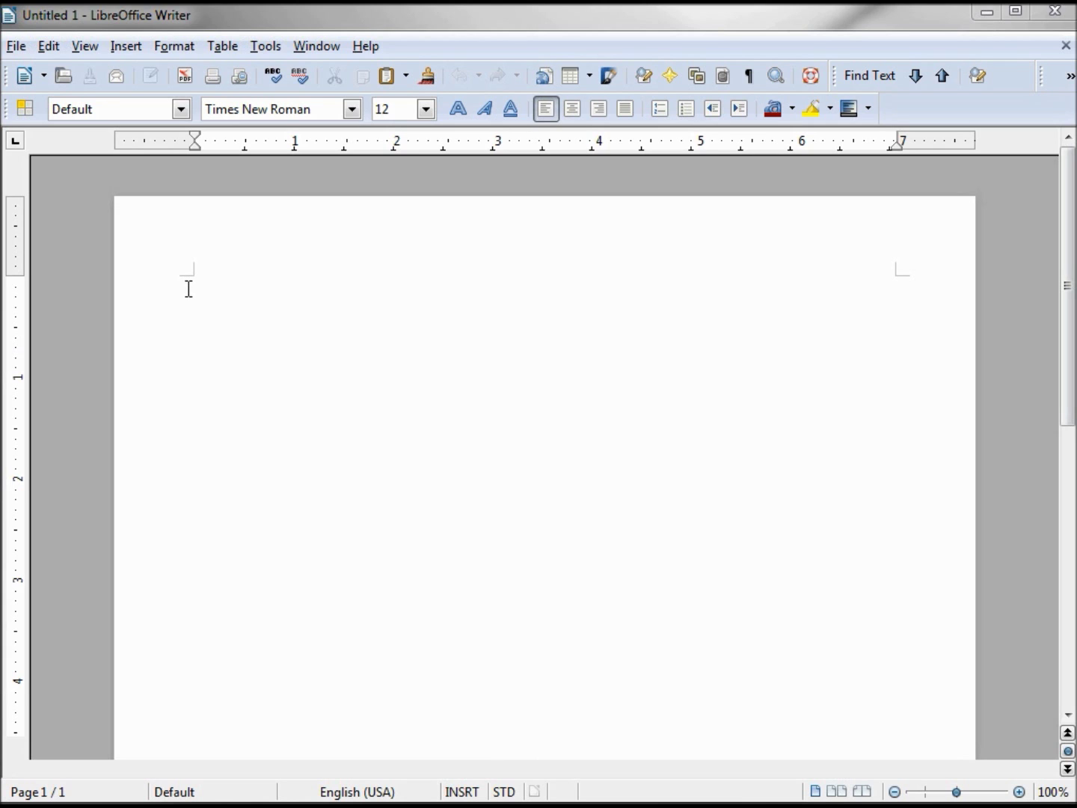
Turn View > Text Boundaries off and then back on.
left_click(82, 48)
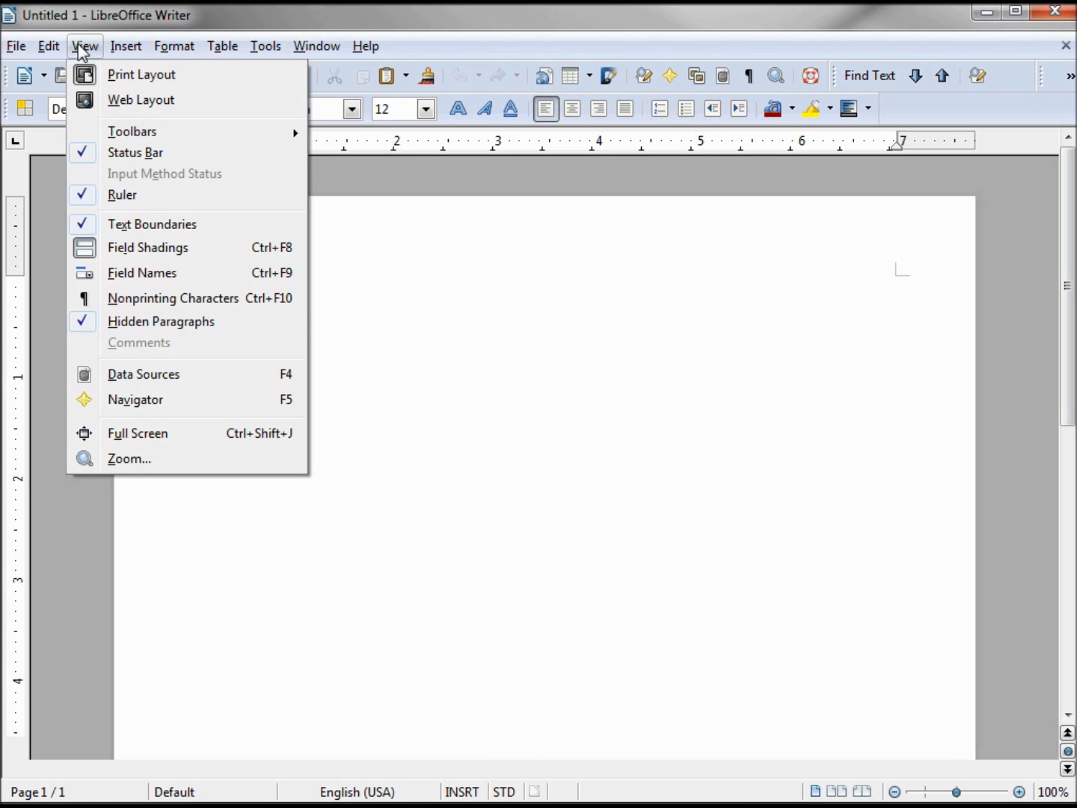
left_click(124, 225)
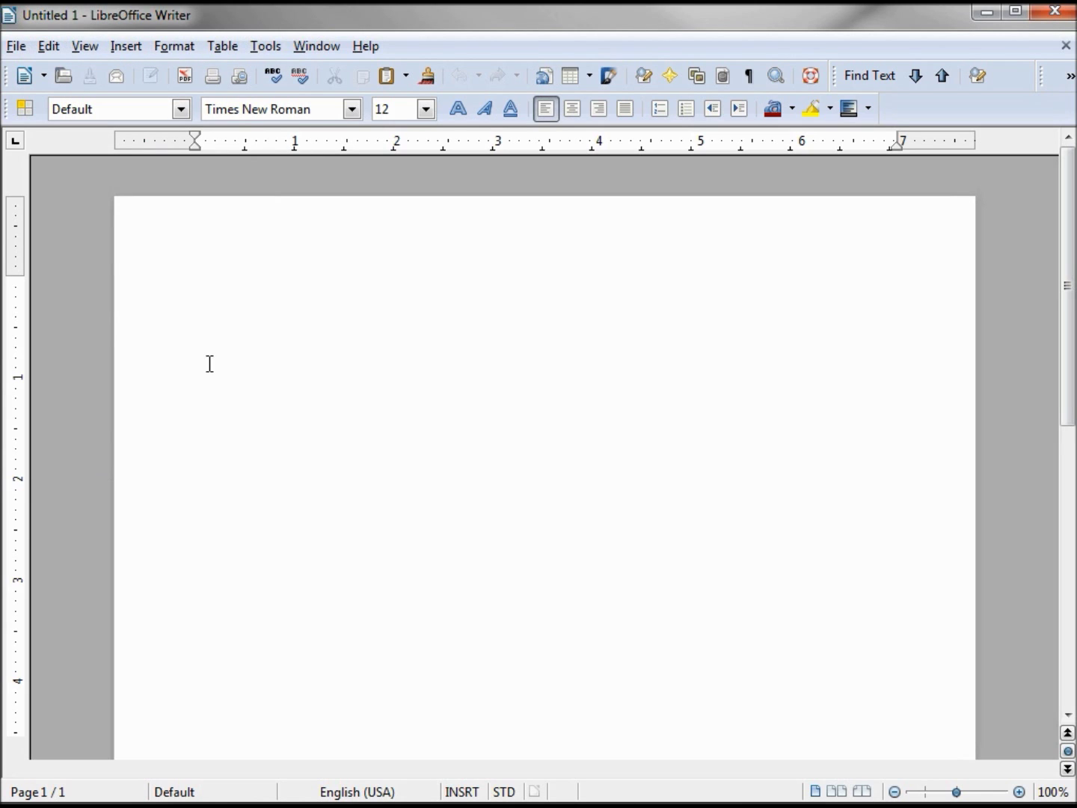
left_click(83, 48)
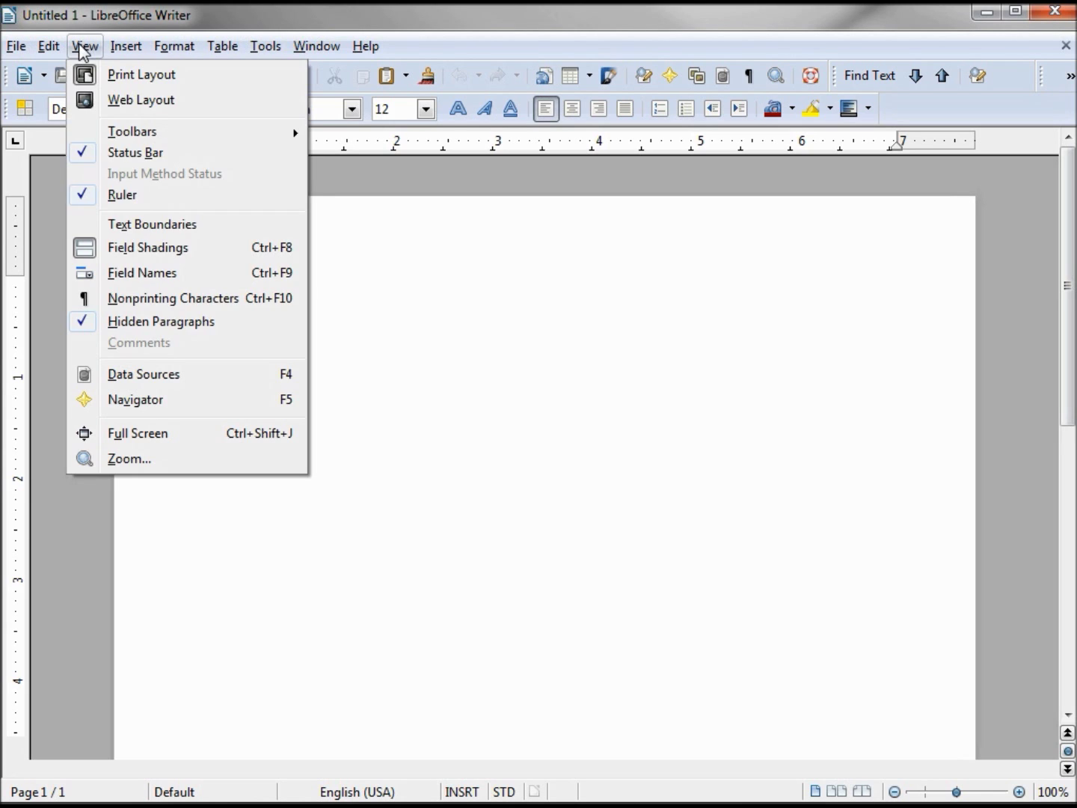
left_click(145, 228)
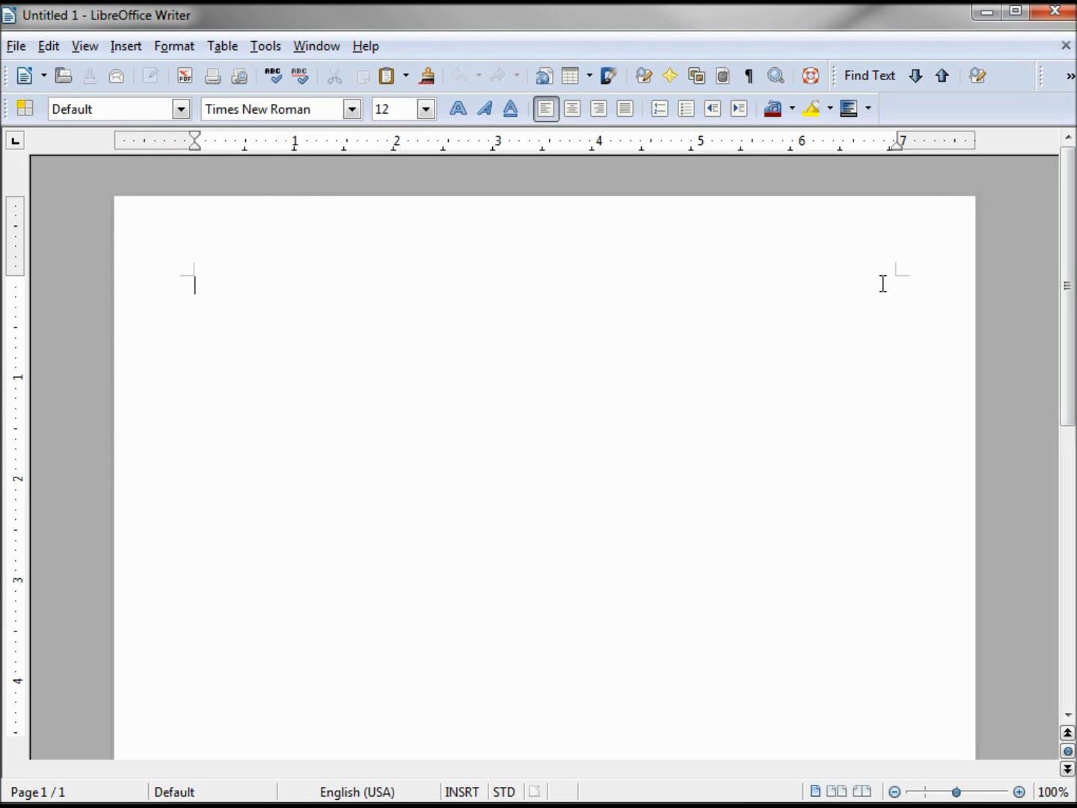
Add and then delete the Default header, and view the About LibreOffice 3.5.0rc3 box.
mouse_move(868, 265)
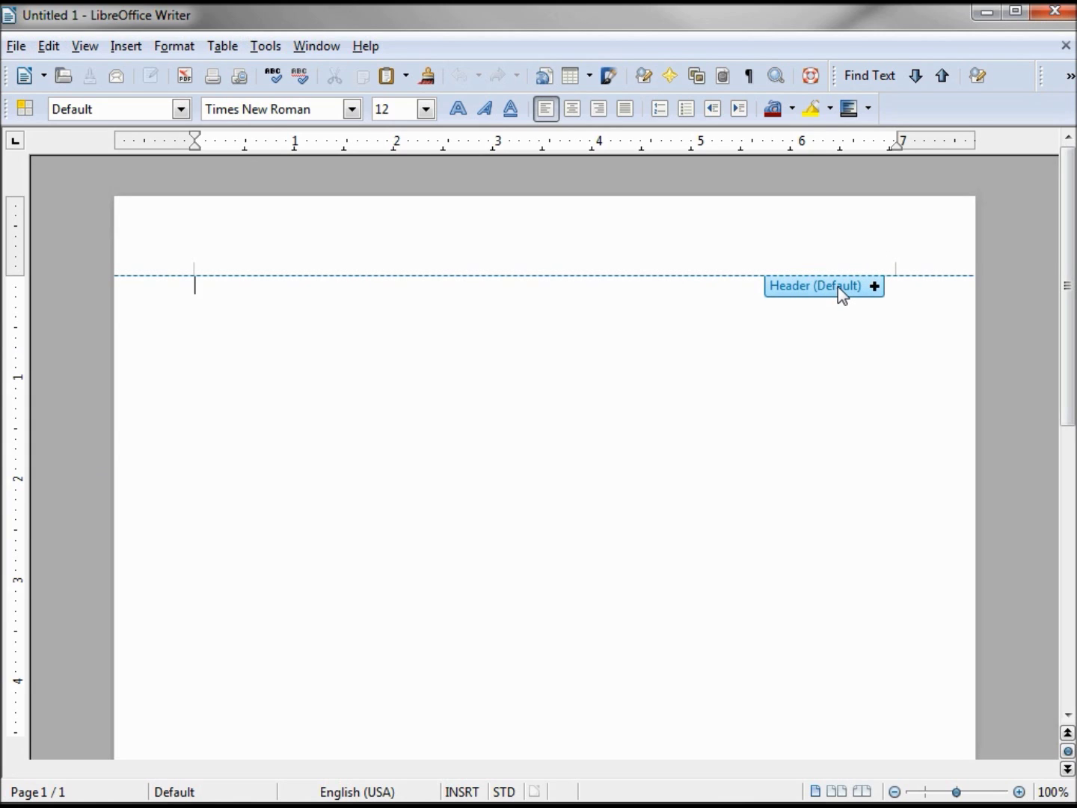
left_click(838, 287)
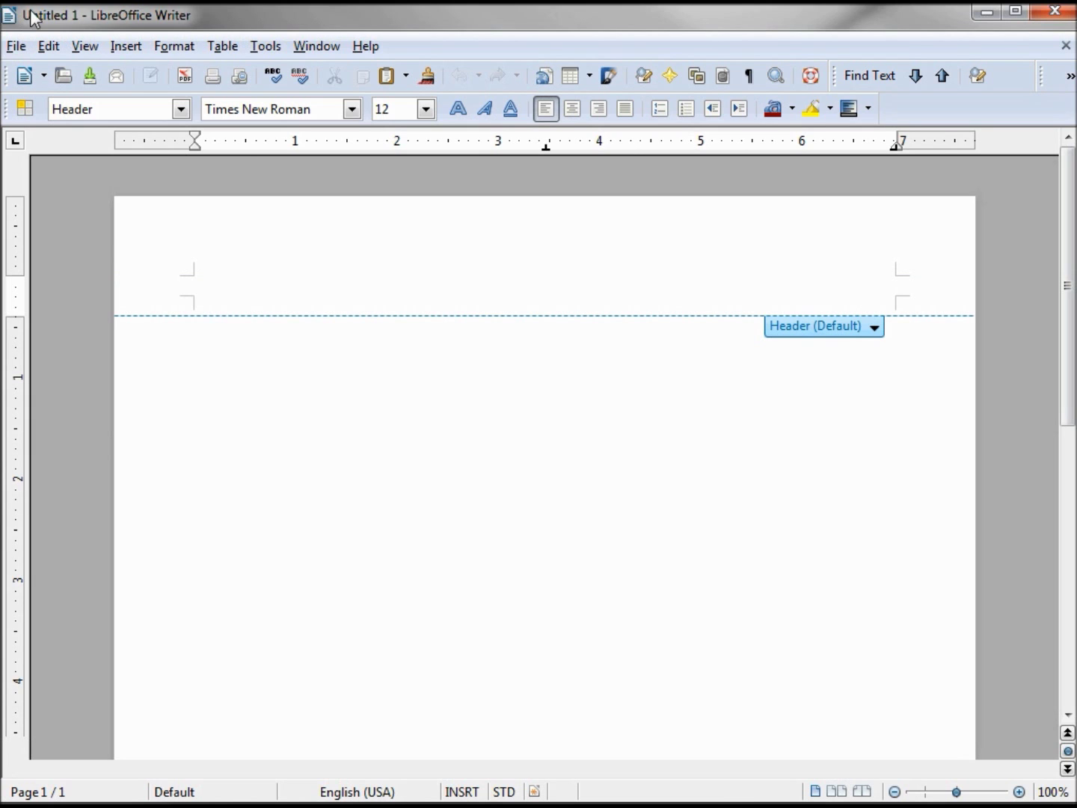
left_click(124, 47)
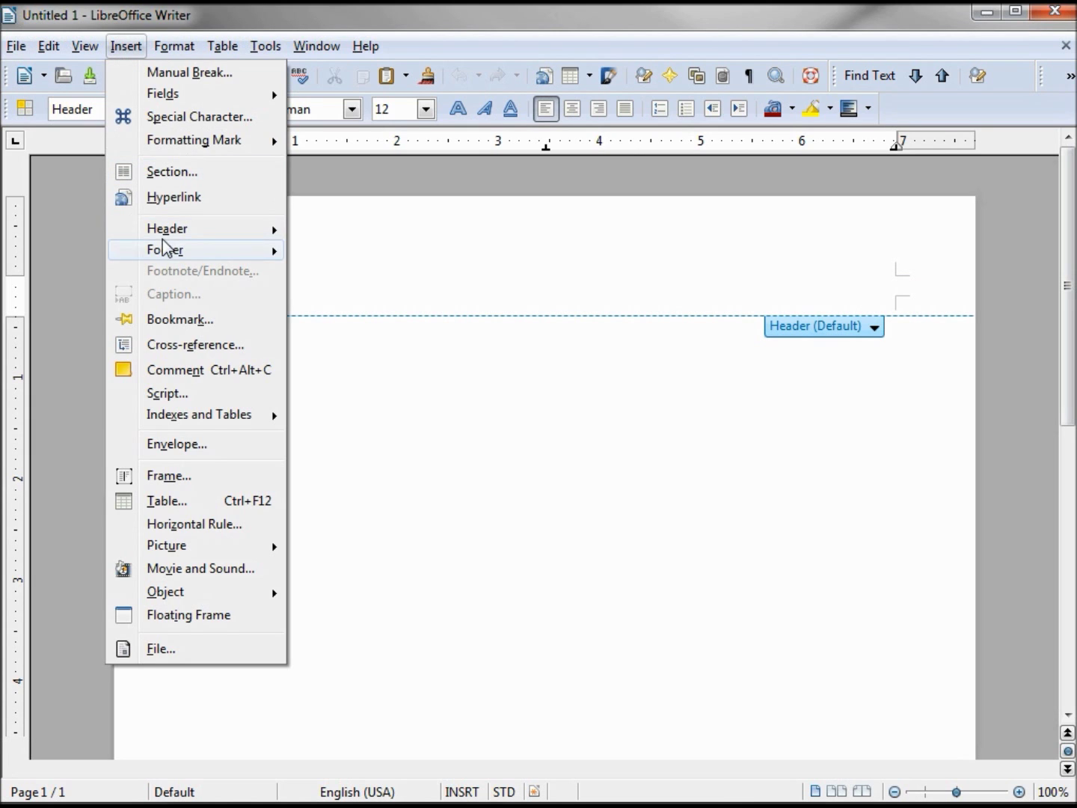
mouse_move(248, 228)
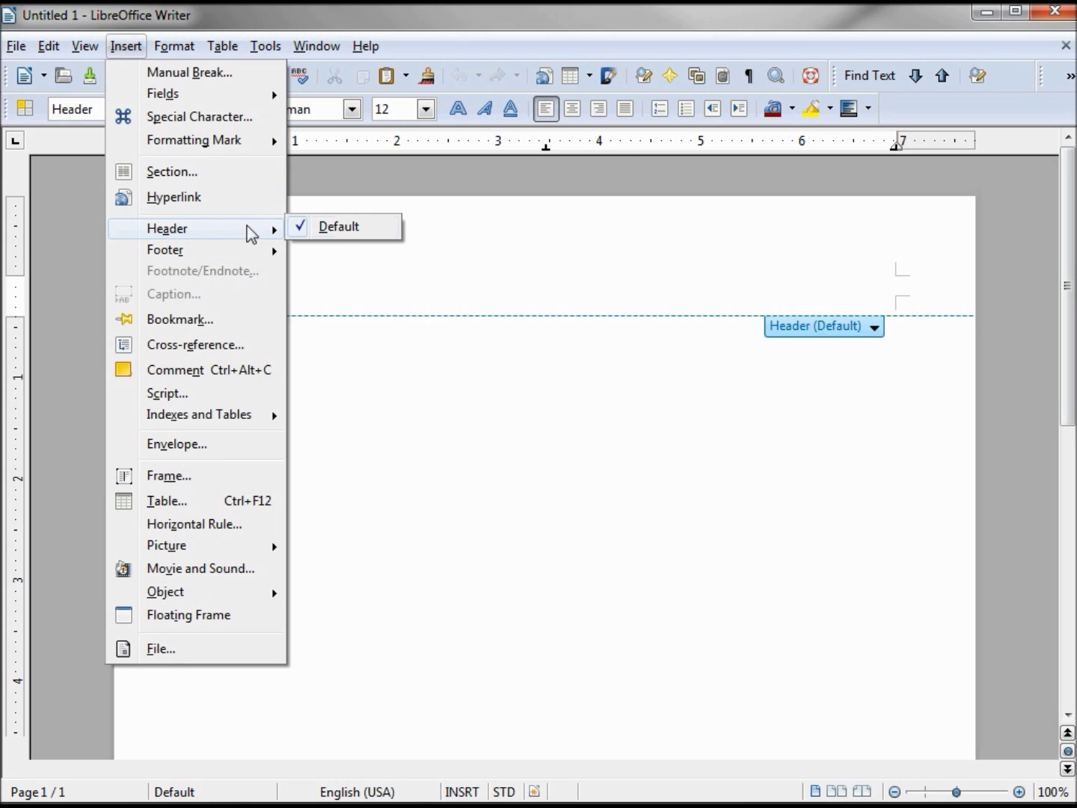
left_click(348, 233)
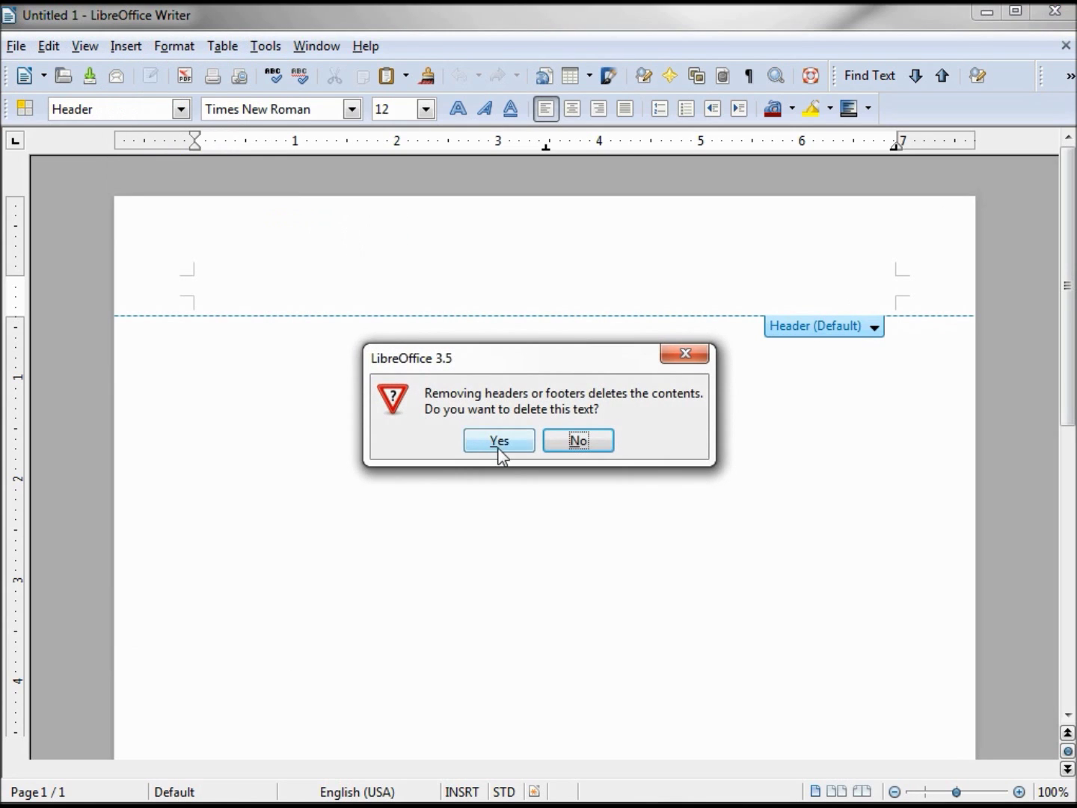
left_click(500, 438)
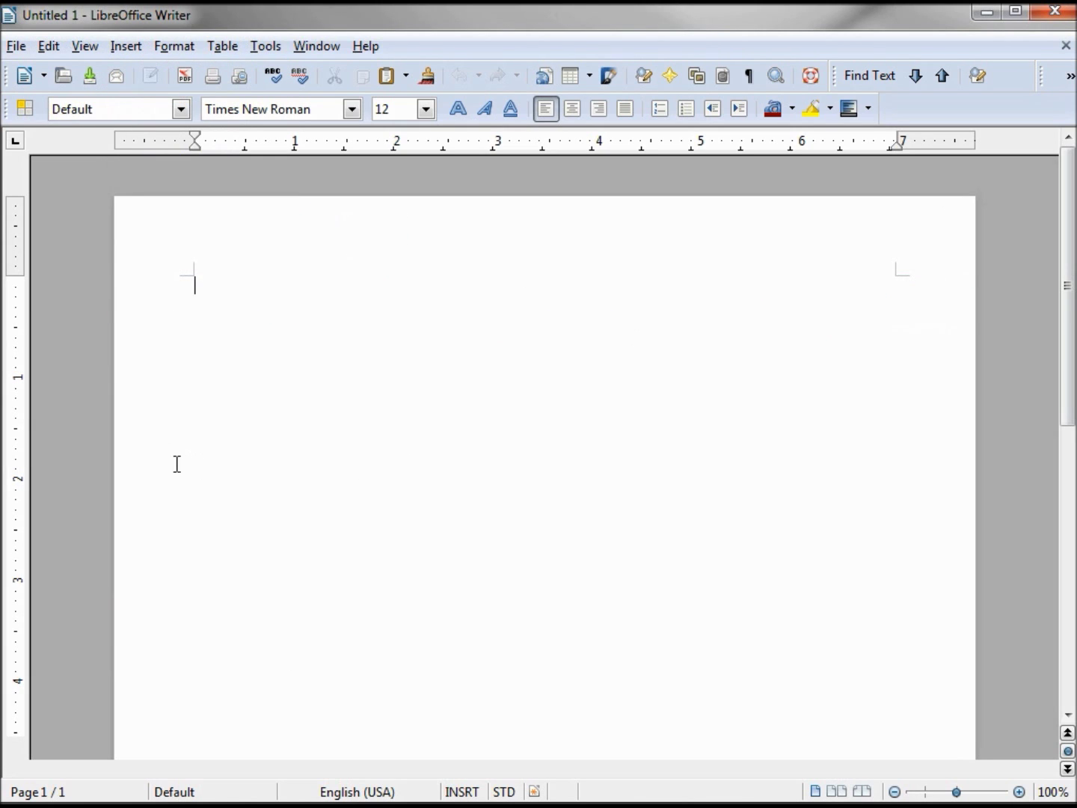
left_click(365, 48)
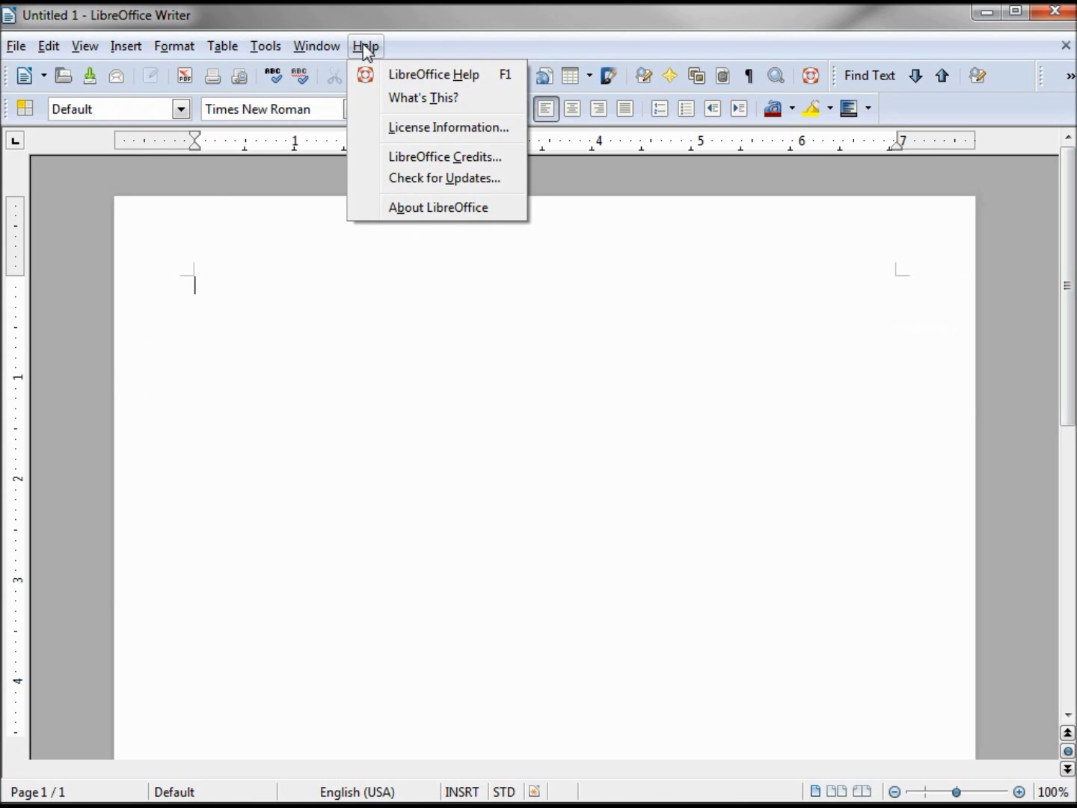
left_click(407, 212)
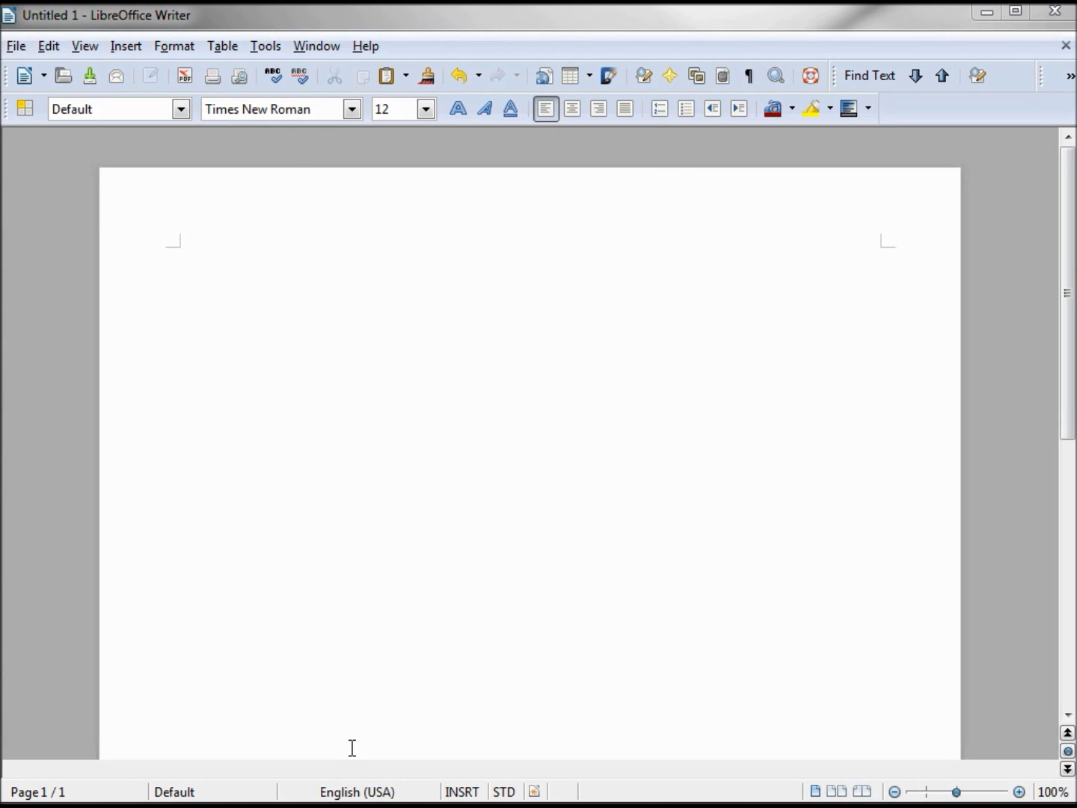
Show the ruler again and turn on formatting marks.
left_click(79, 48)
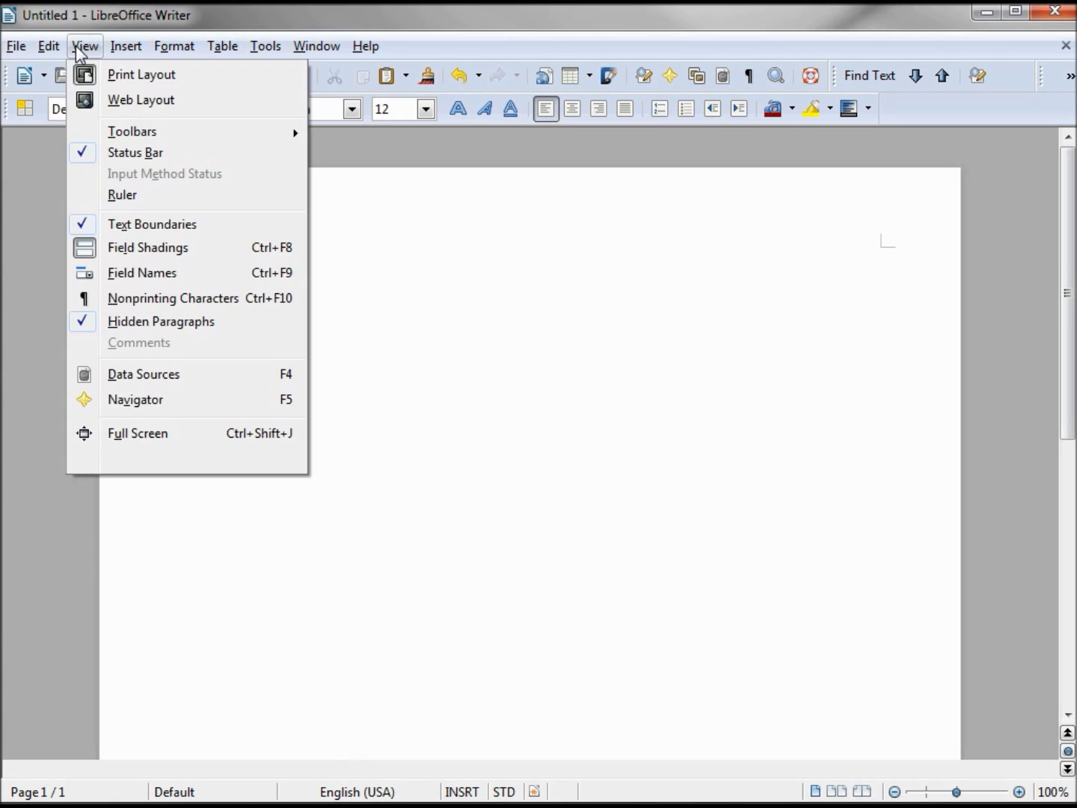
left_click(120, 197)
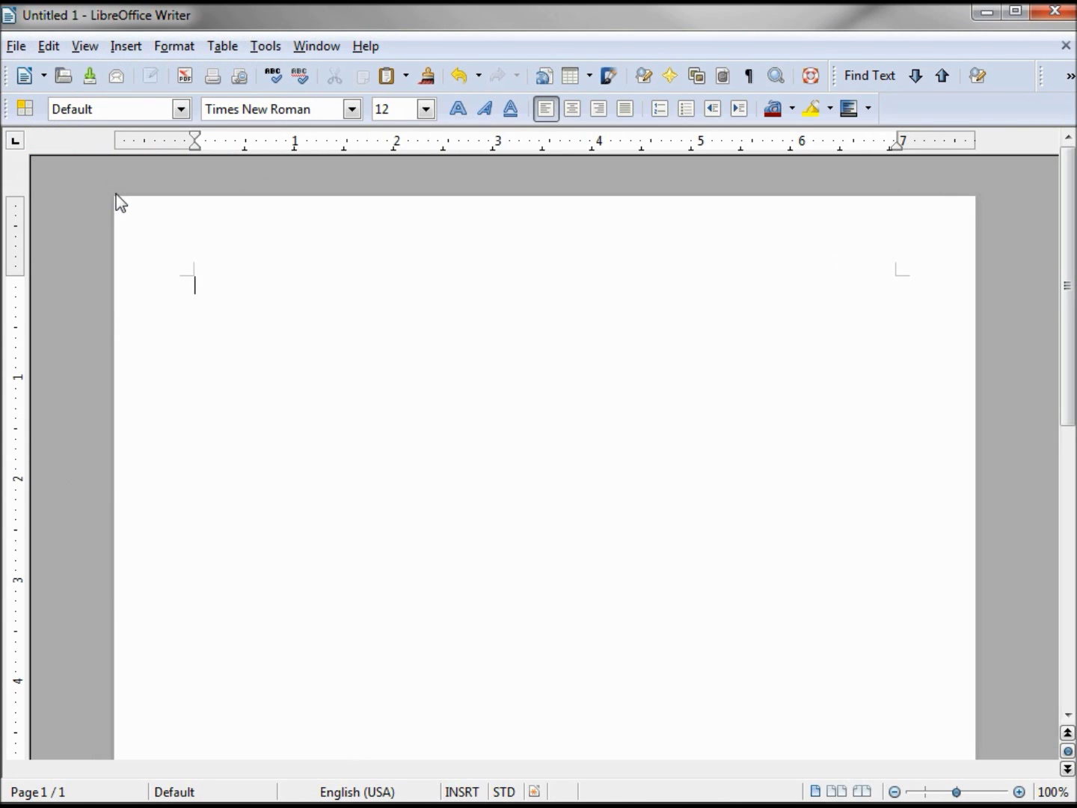
left_click(751, 78)
Switch the horizontal ruler's units to Centimeter, then back to Inch.
right_click(83, 146)
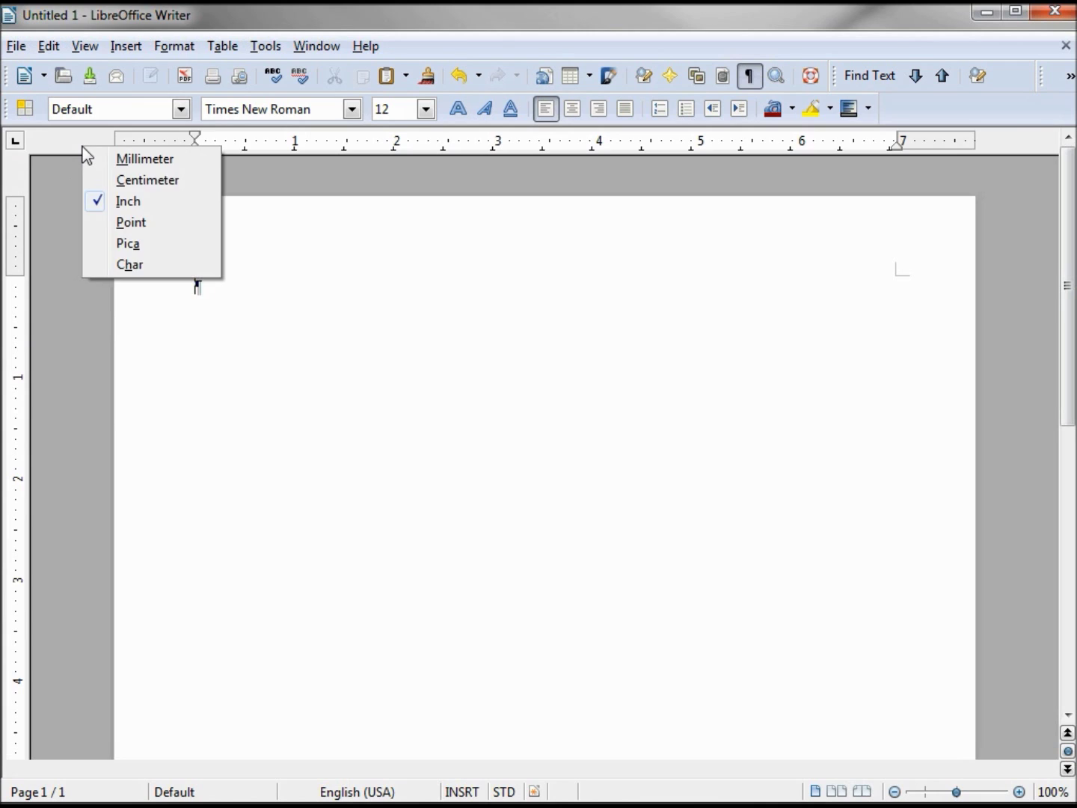
left_click(127, 179)
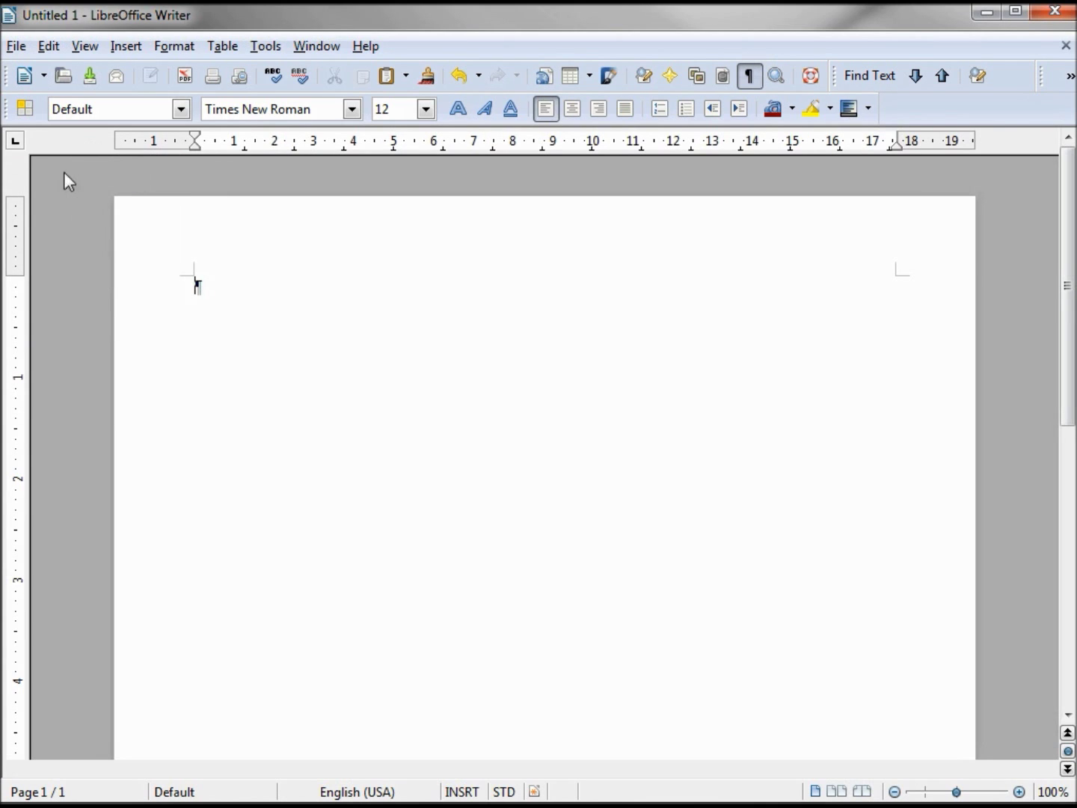
right_click(13, 178)
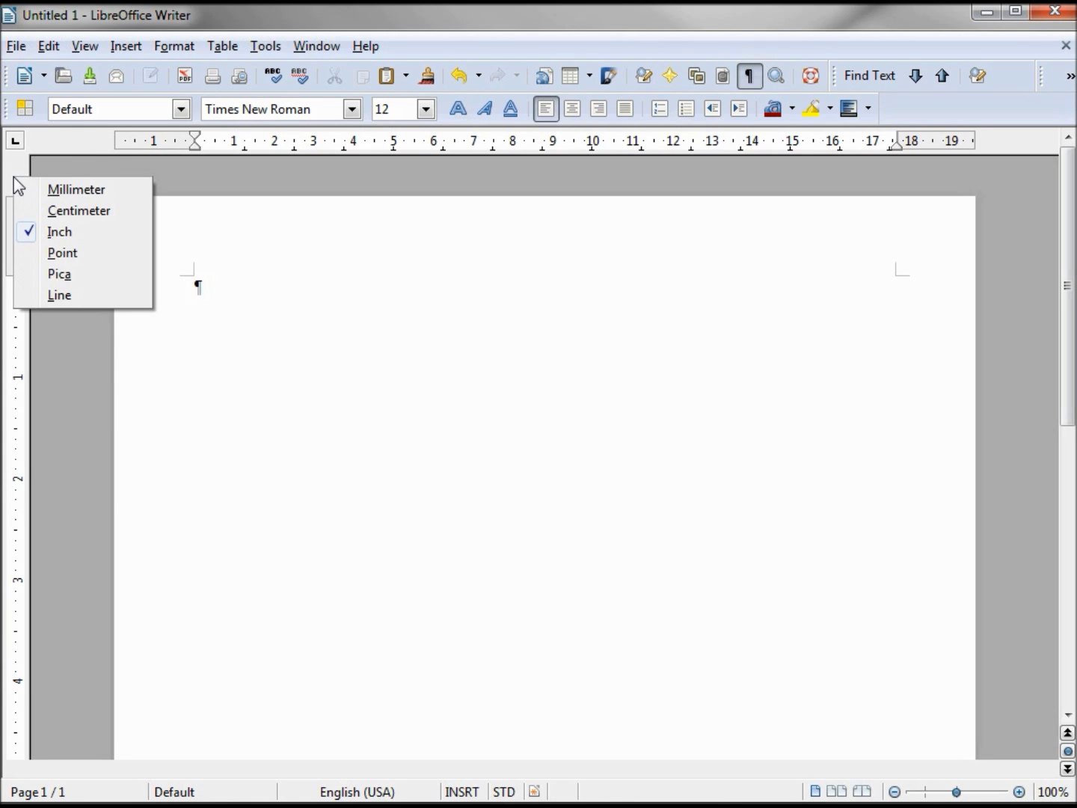
left_click(80, 142)
right_click(79, 142)
left_click(154, 197)
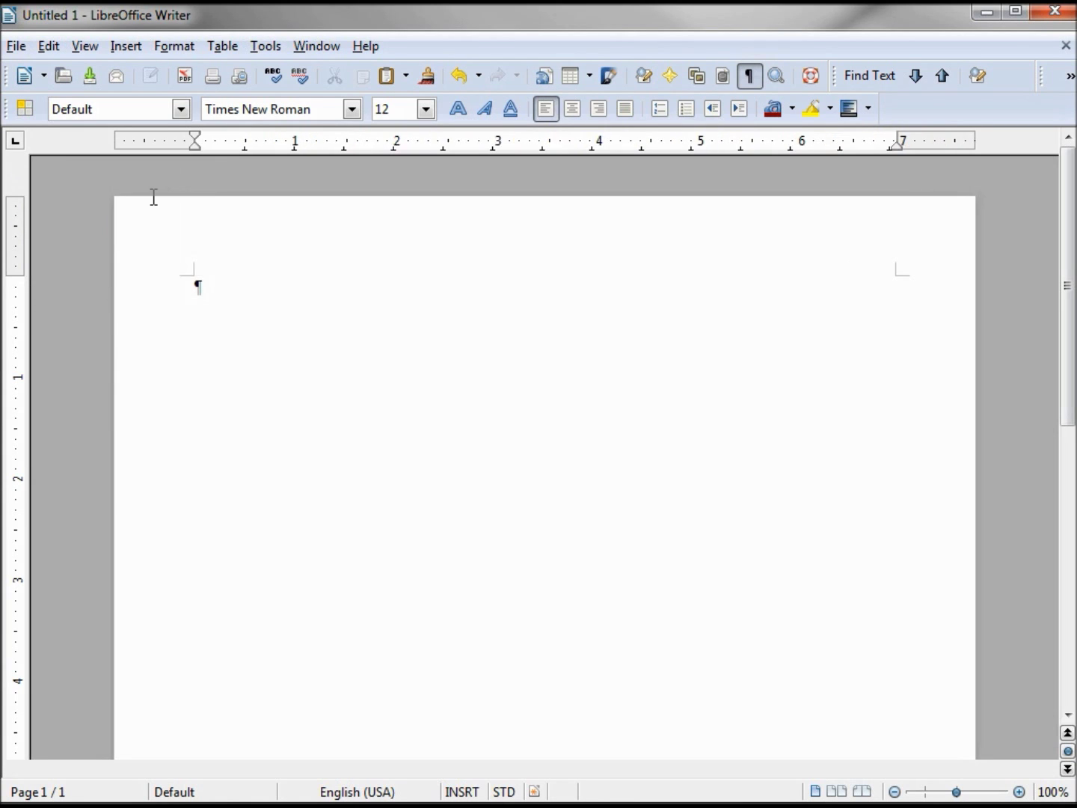
mouse_move(154, 197)
Cycle the ruler's tab-type selector through Right, Center and Decimal, ending on Left.
key("Tab")
key("Tab")
key("Tab")
key("BackSpace")
key("BackSpace")
key("BackSpace")
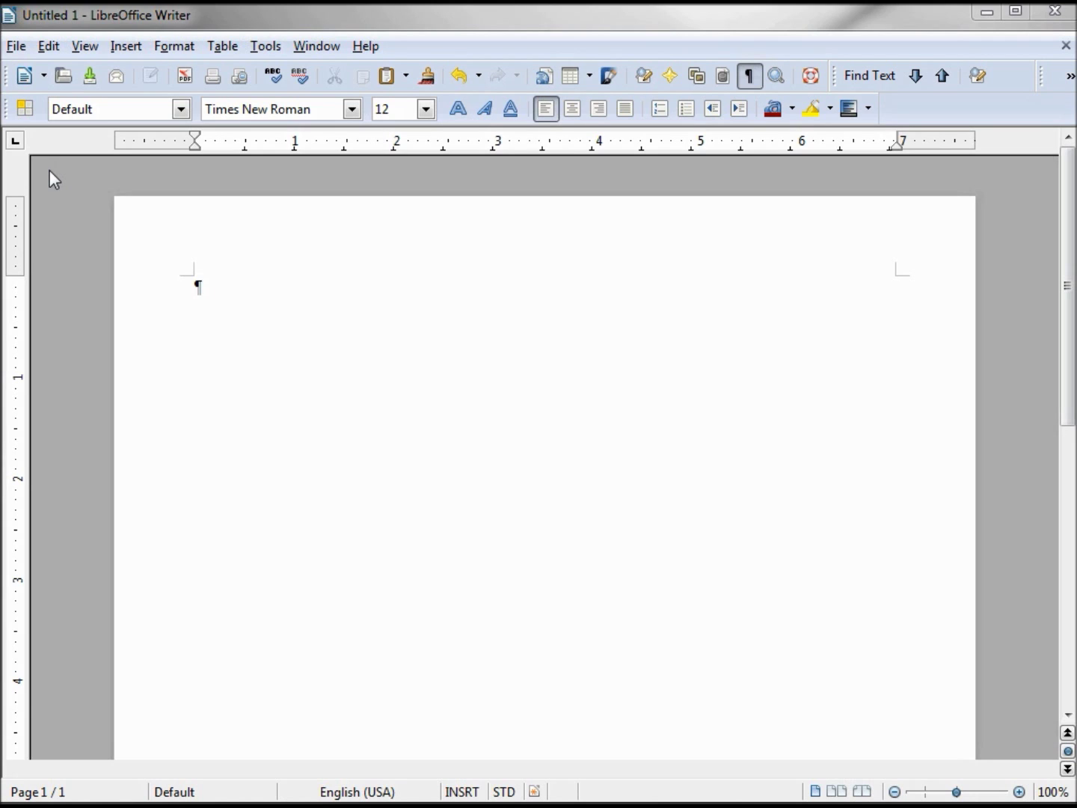
left_click(19, 147)
left_click(23, 147)
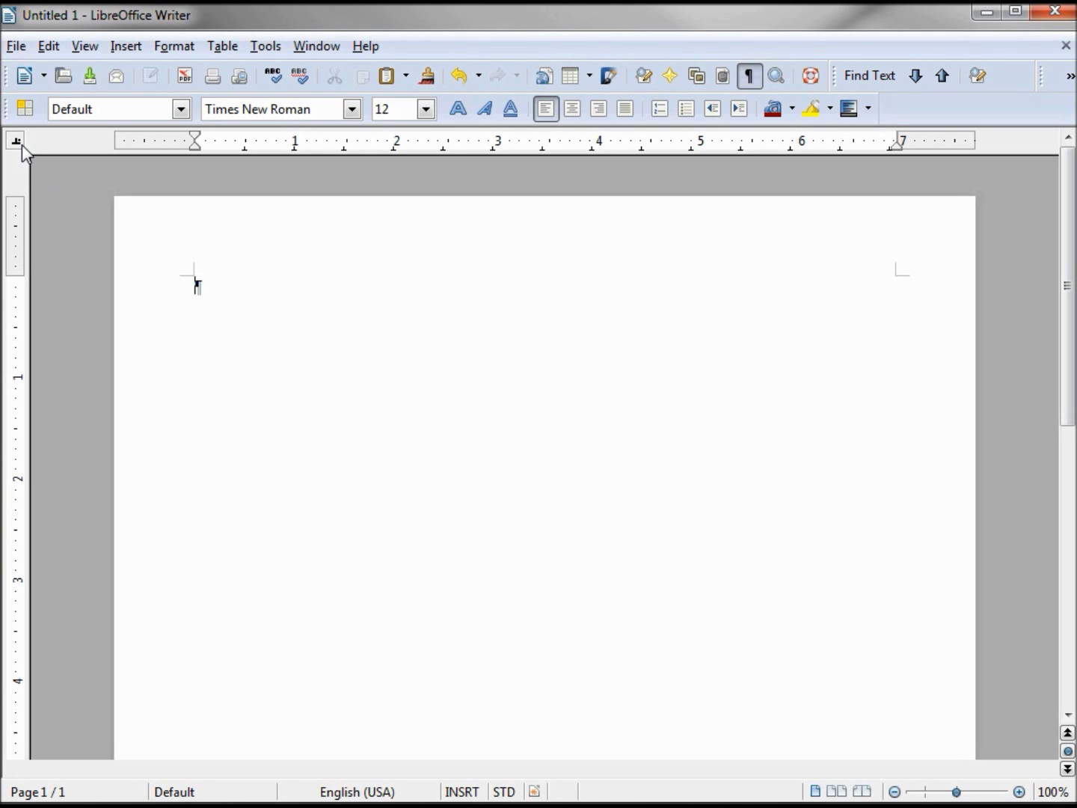
left_click(22, 148)
left_click(16, 147)
left_click(15, 145)
left_click(16, 148)
left_click(16, 148)
Set a left tab stop just past 1 inch and type 'Left Tab' at it.
left_click(311, 147)
key("Tab")
type("Left Tab")
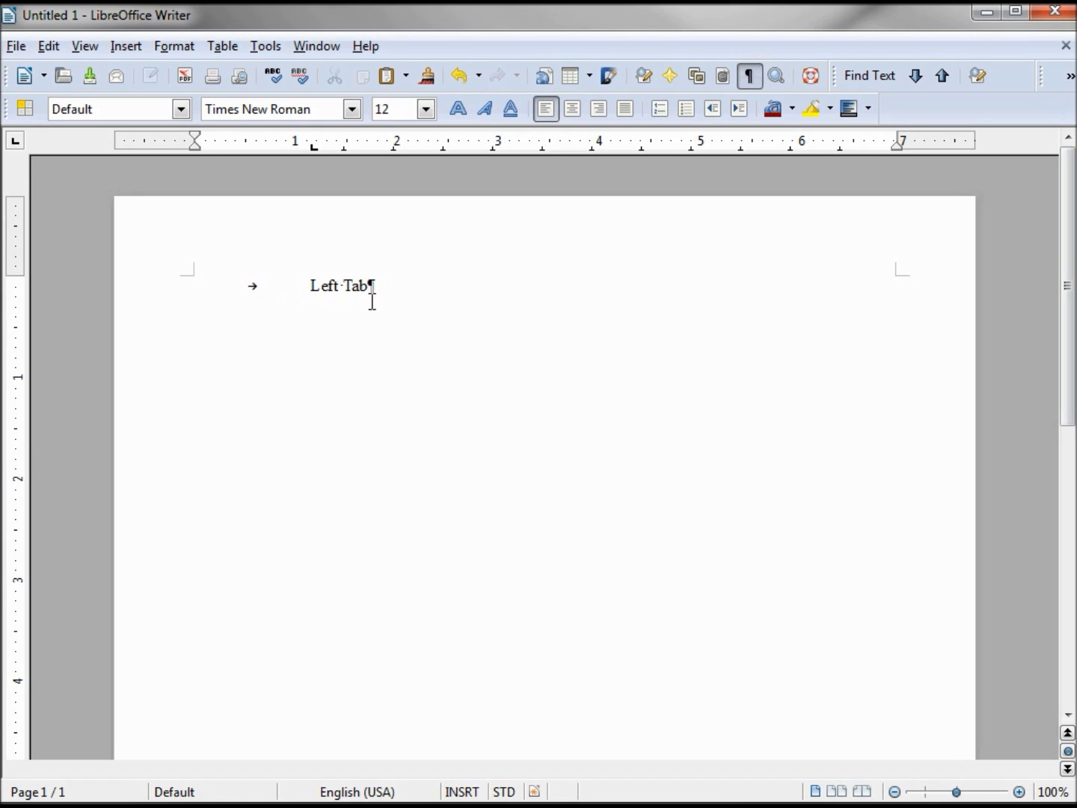
On a new line, set a center tab stop near 3.2 inches and type 'Center Tab' there.
key("Return")
left_click(17, 144)
left_click(17, 145)
left_click(518, 145)
key("Tab")
key("Tab")
type("Center Tab")
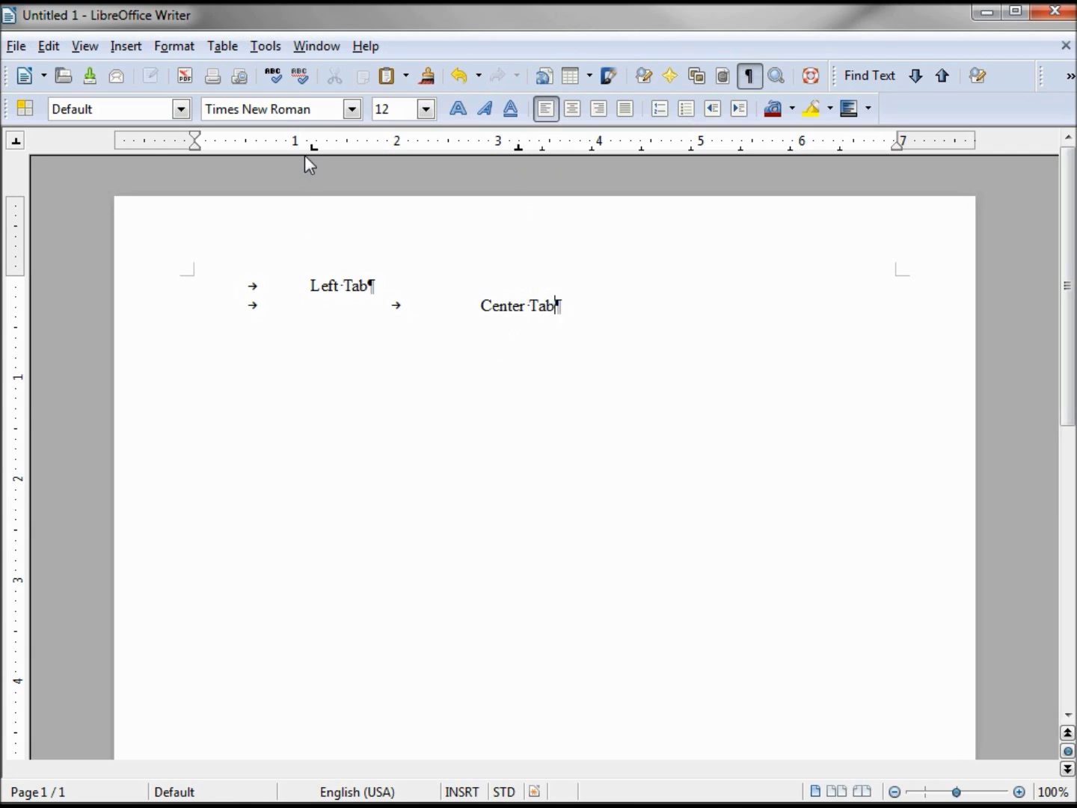
Start a third line with a right tab stop near 6 inches and tab to it.
left_click(560, 314)
key("Return")
left_click(18, 141)
left_click(18, 140)
left_click(795, 147)
key("Tab")
key("Tab")
key("Tab")
Type 'Right tab' at the 6-inch stop, check each line's tab stops, then select all text.
type("Right tab")
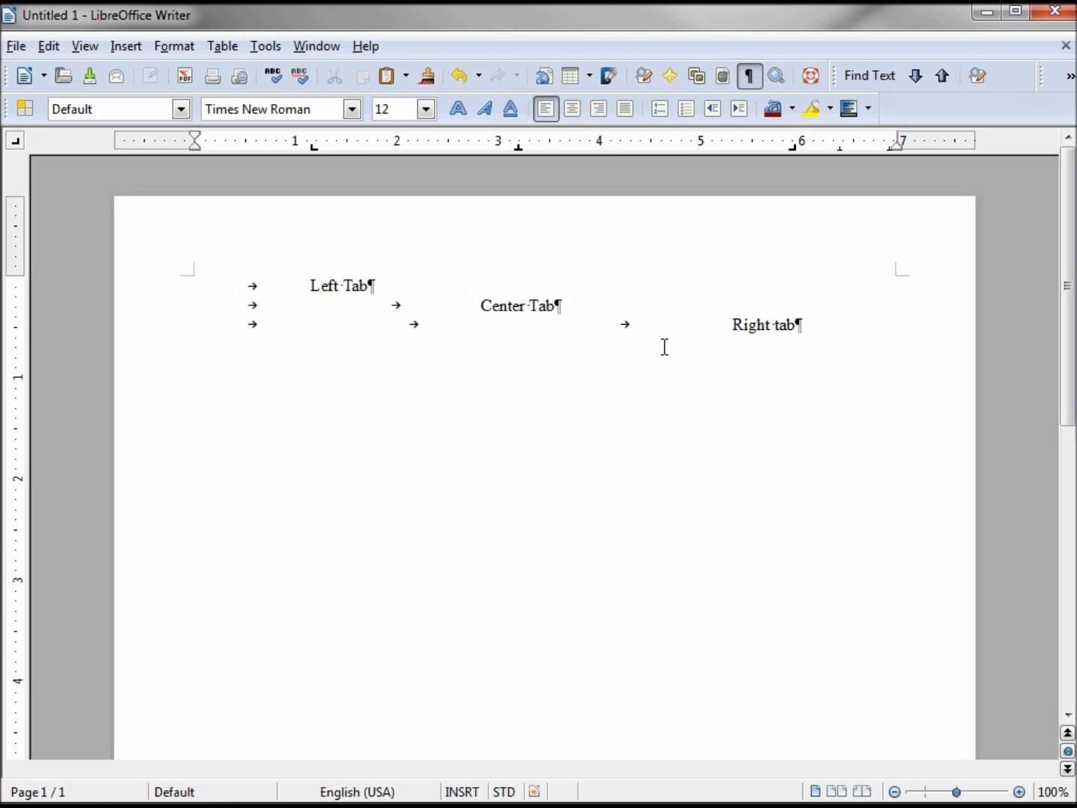
left_click(554, 305)
left_click(367, 286)
left_click(300, 287)
key("ctrl+a")
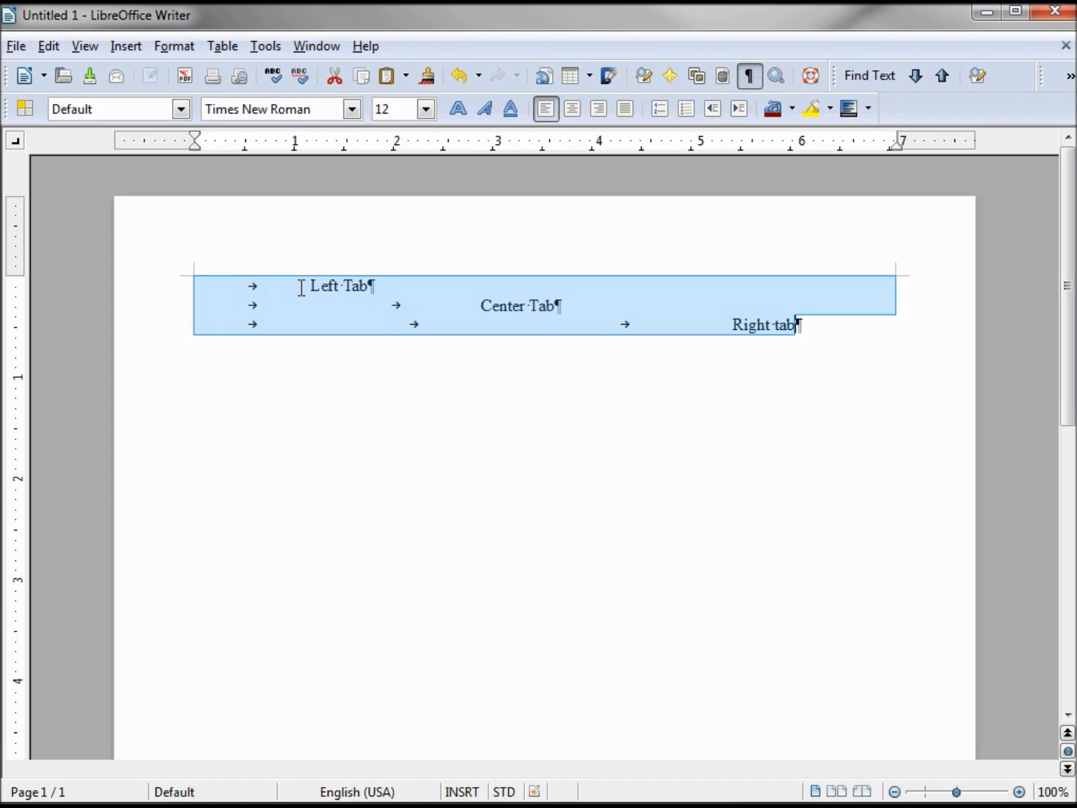
On a new line, set a decimal tab stop near 4.5 inches and type 99.23 at it.
left_click(797, 327)
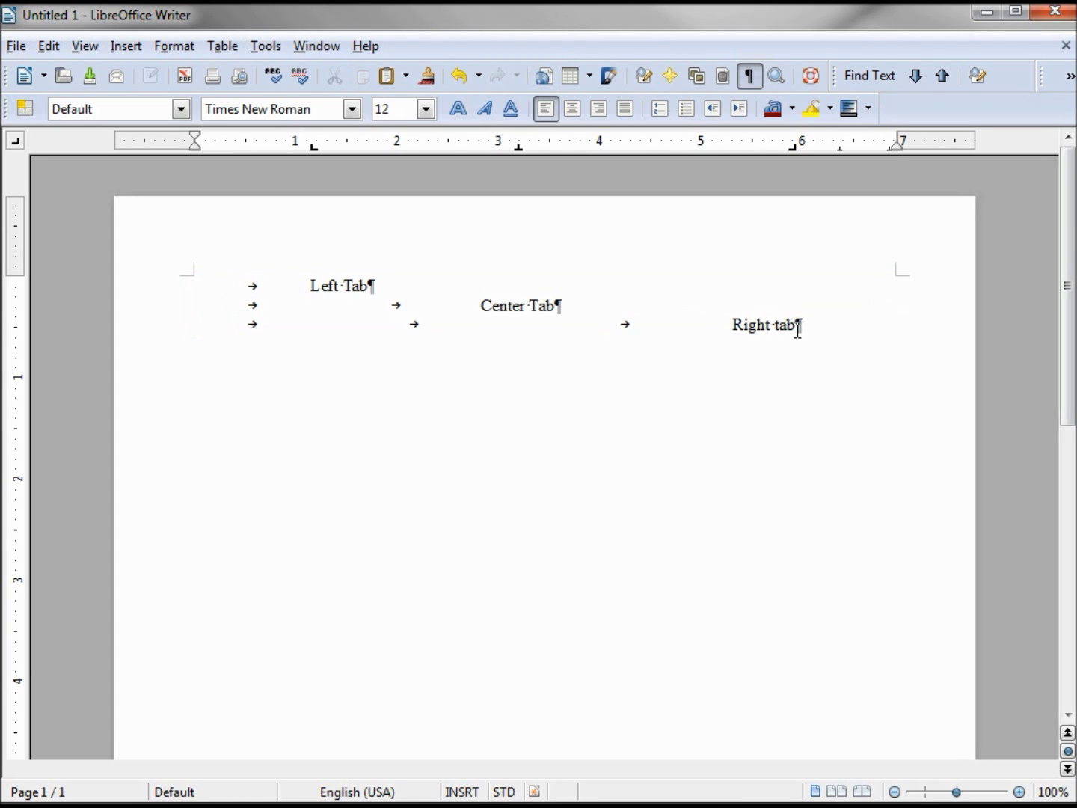
key("Return")
left_click(17, 141)
left_click(650, 149)
key("Tab")
key("Tab")
key("Tab")
type("99.23")
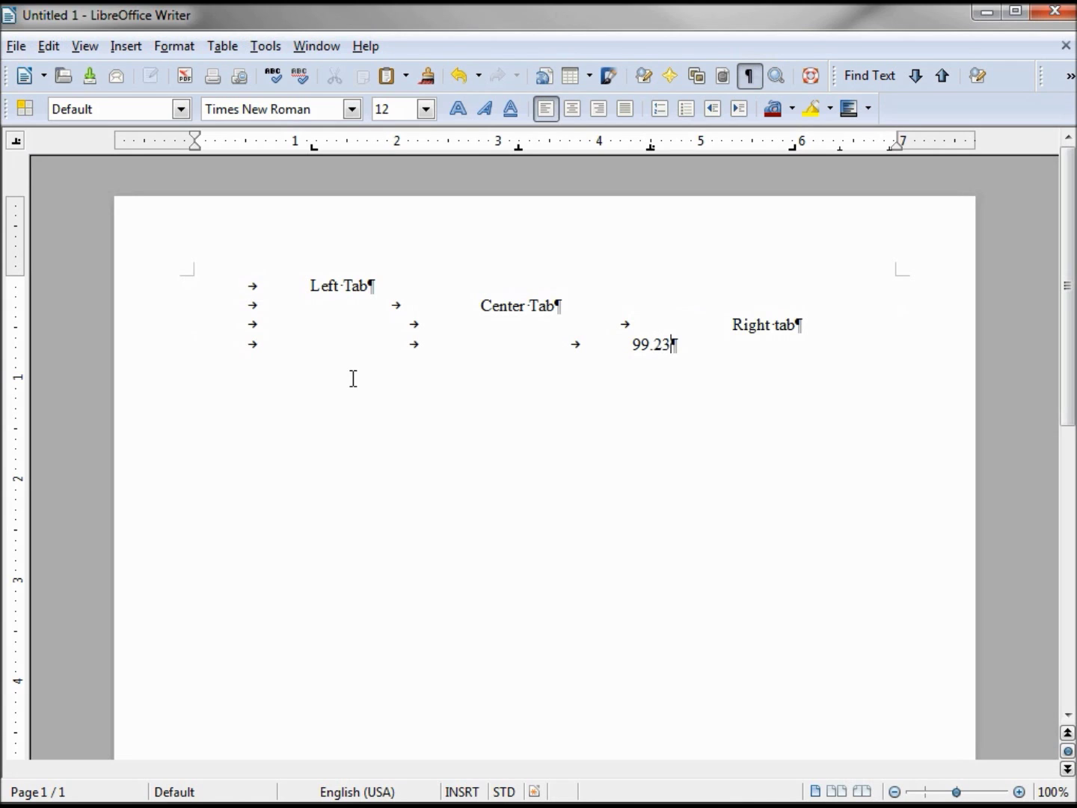
Add 123.05 at the decimal stop on the next line, then undo and redo it.
key("Return")
key("Tab")
key("Tab")
key("Tab")
type("123.05")
key("ctrl+z")
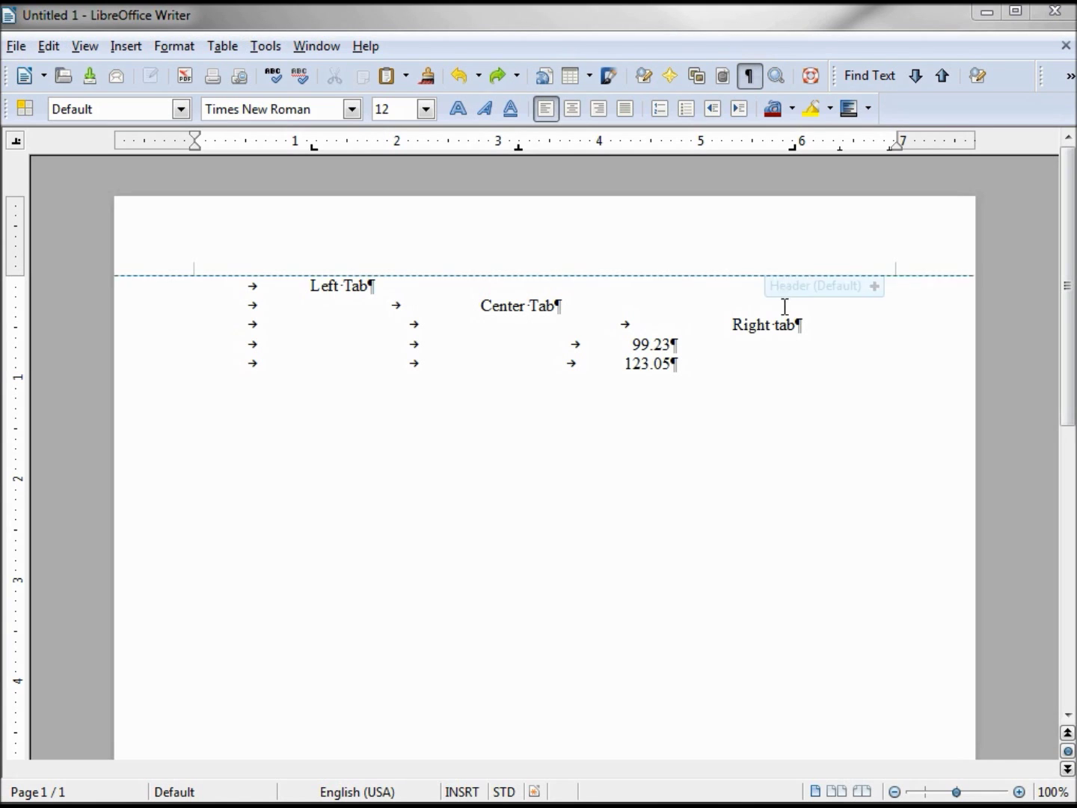
key("ctrl+y")
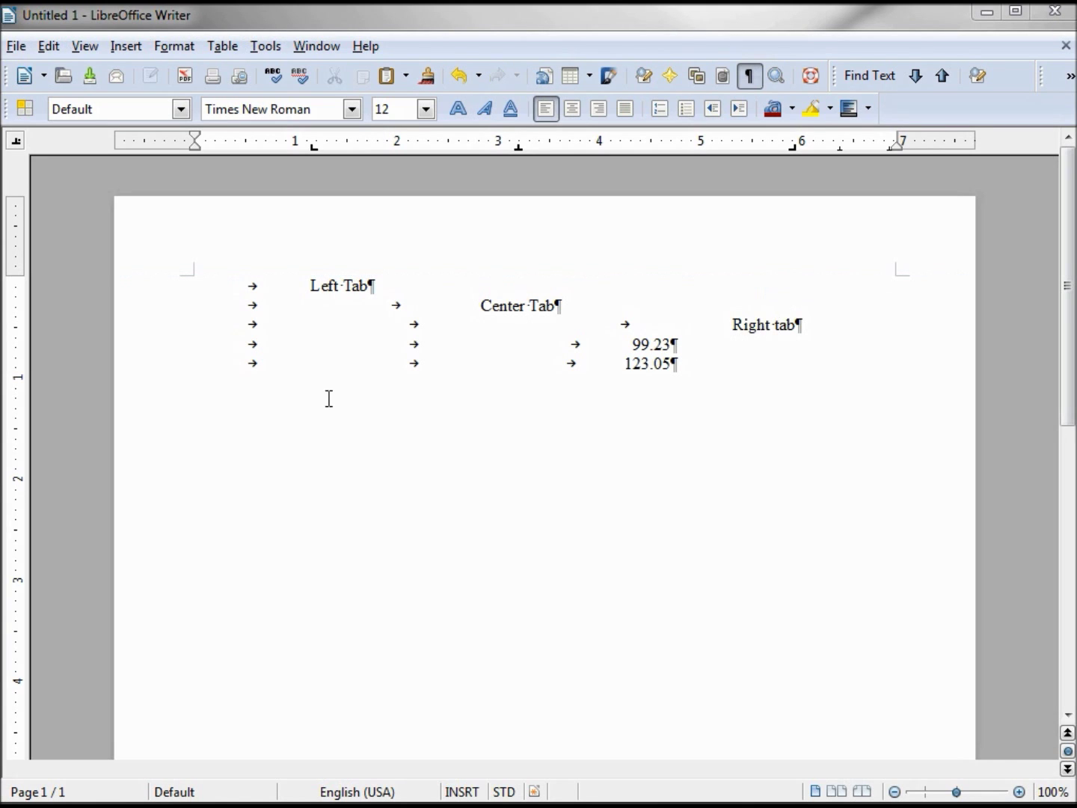
Drag the Left Tab line's left tab stop off the ruler to delete it.
left_click(308, 287)
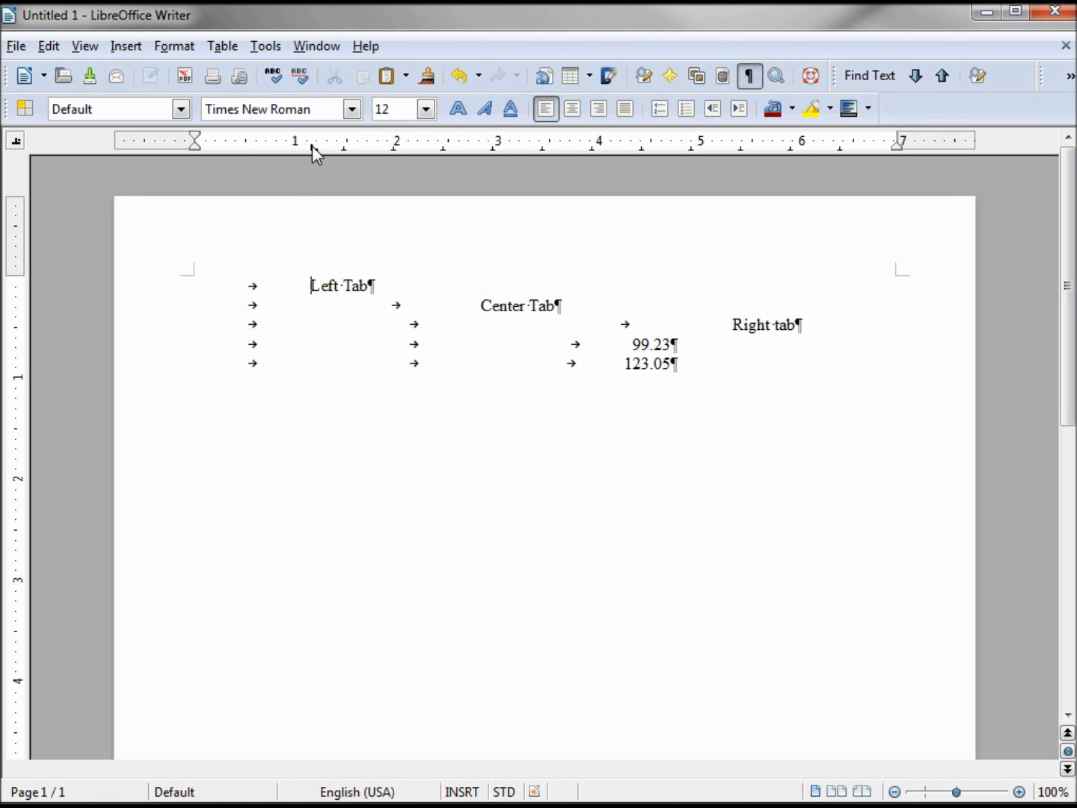
left_click_drag(312, 145, 307, 164)
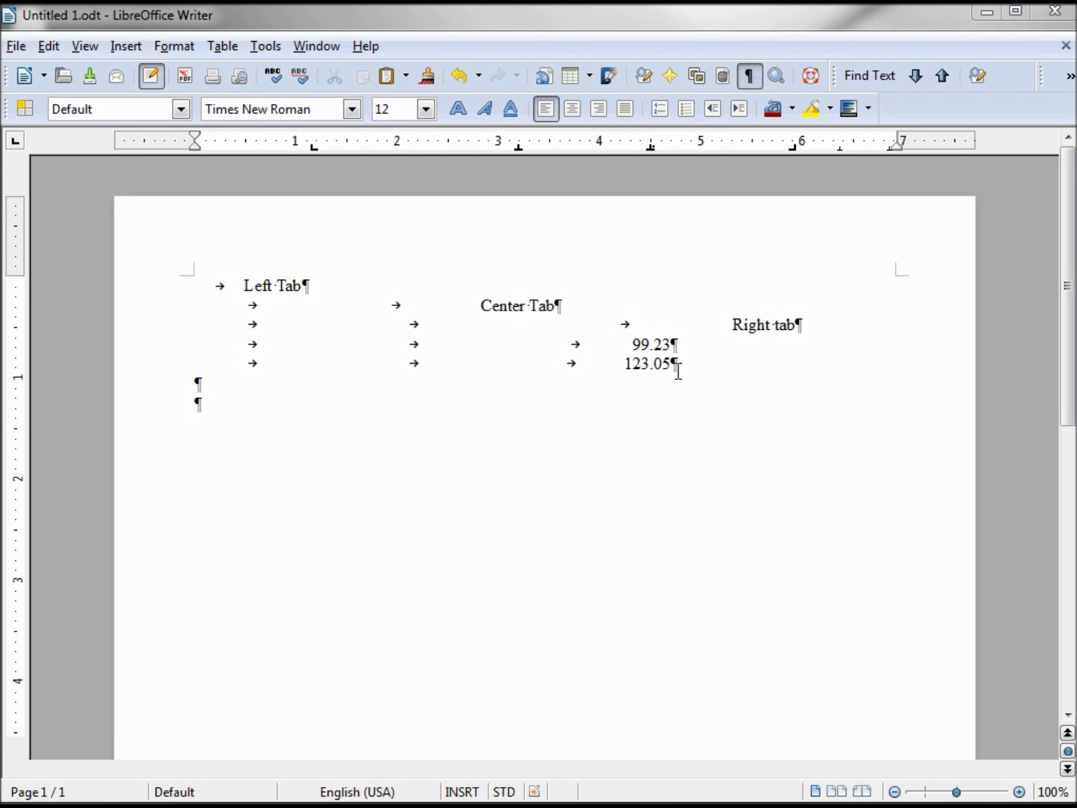
In the last empty paragraph, tab in Left Tab, Center Tab and Right tab separated by line breaks.
left_click(193, 408)
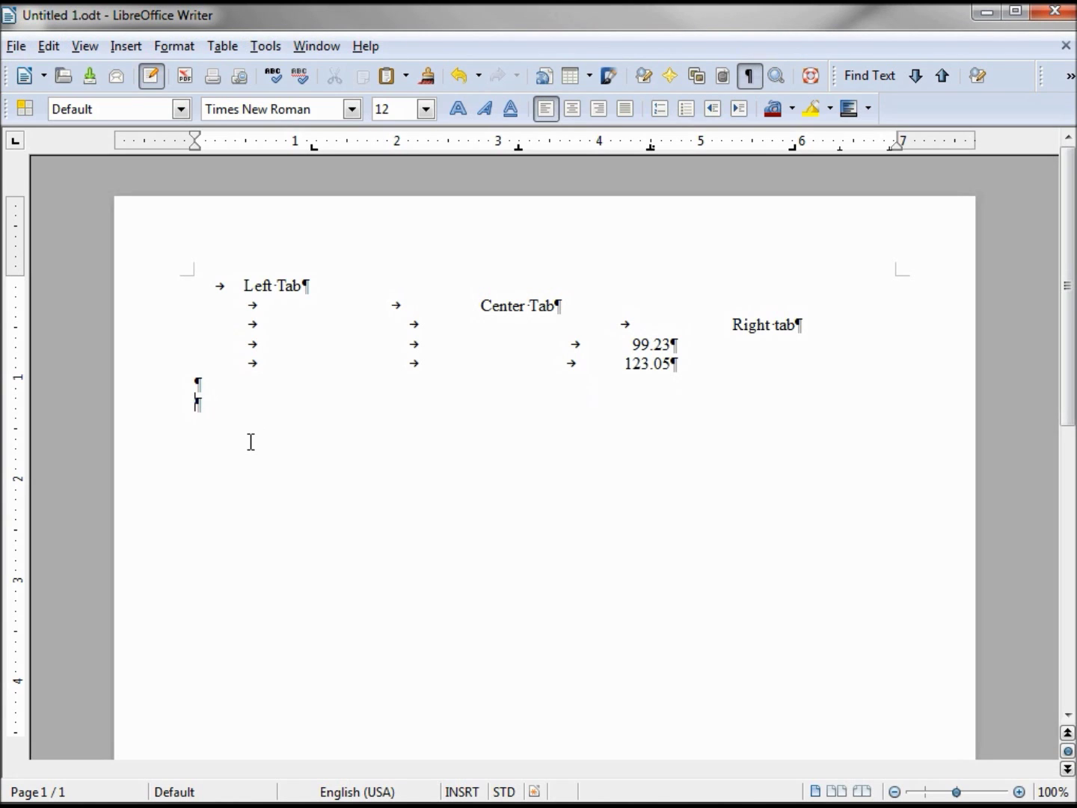
key("Tab")
type("Left Tab")
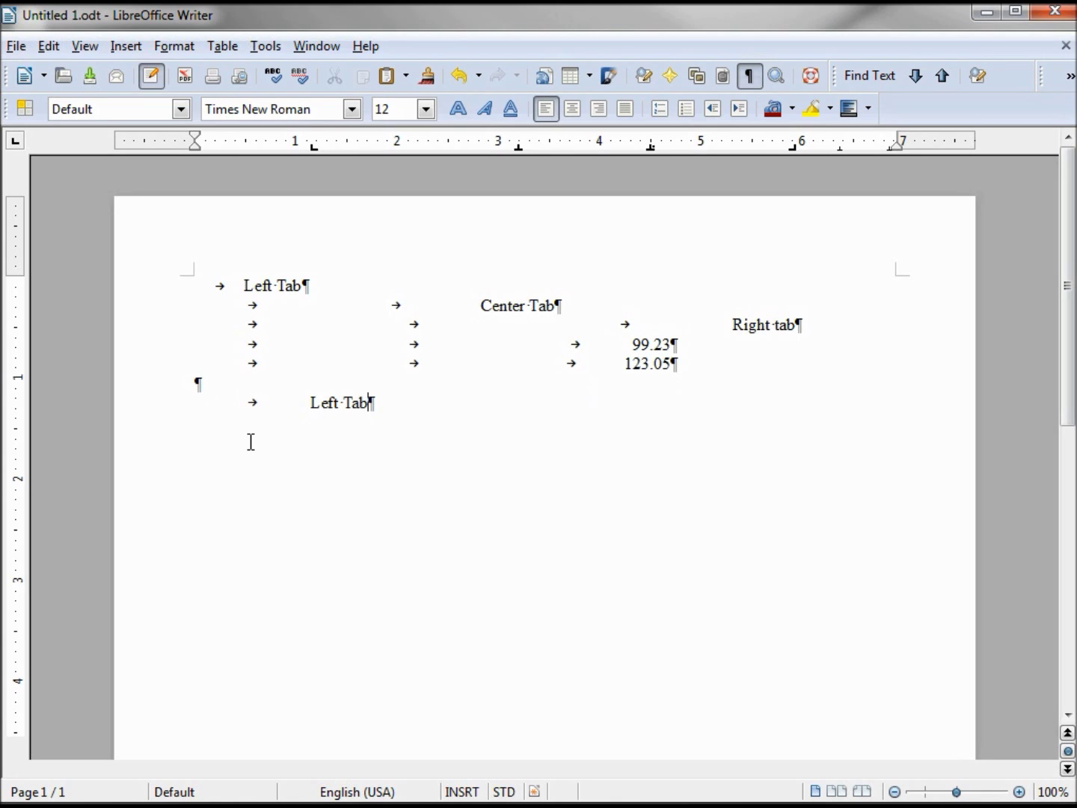
key("shift+Return")
key("Tab")
key("Tab")
type("Center Tab")
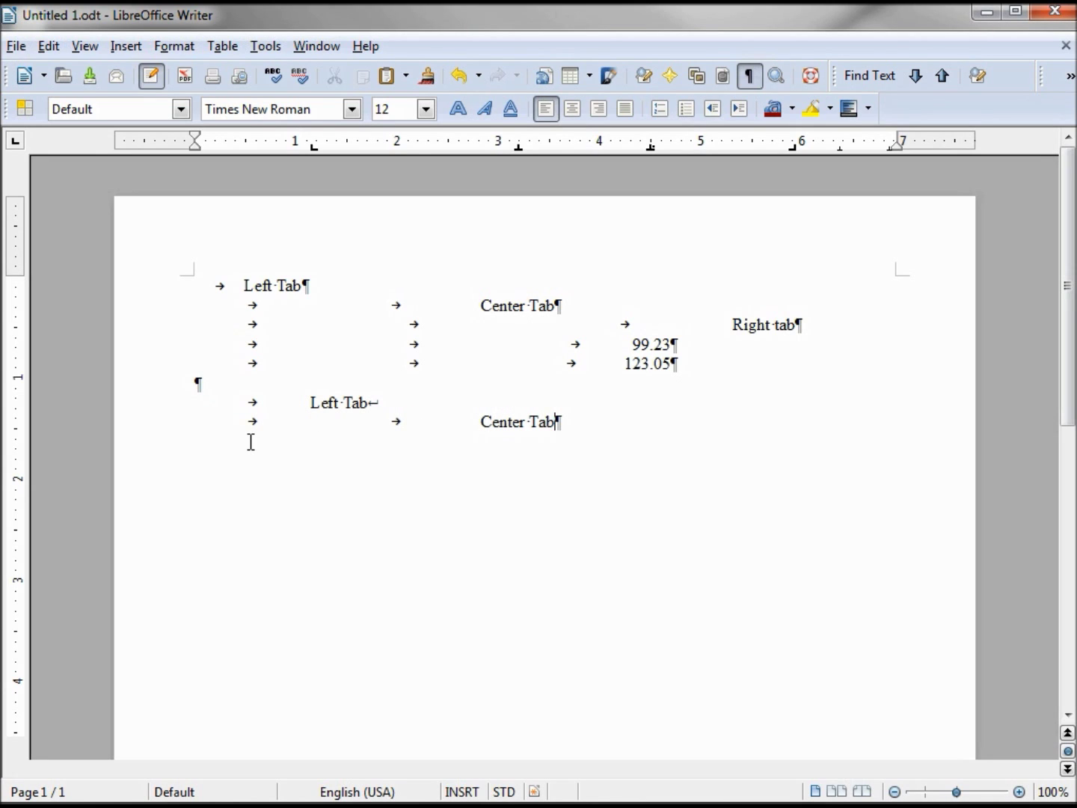
key("shift+Return")
key("Tab")
key("Tab")
key("Tab")
key("Tab")
type("Right tab")
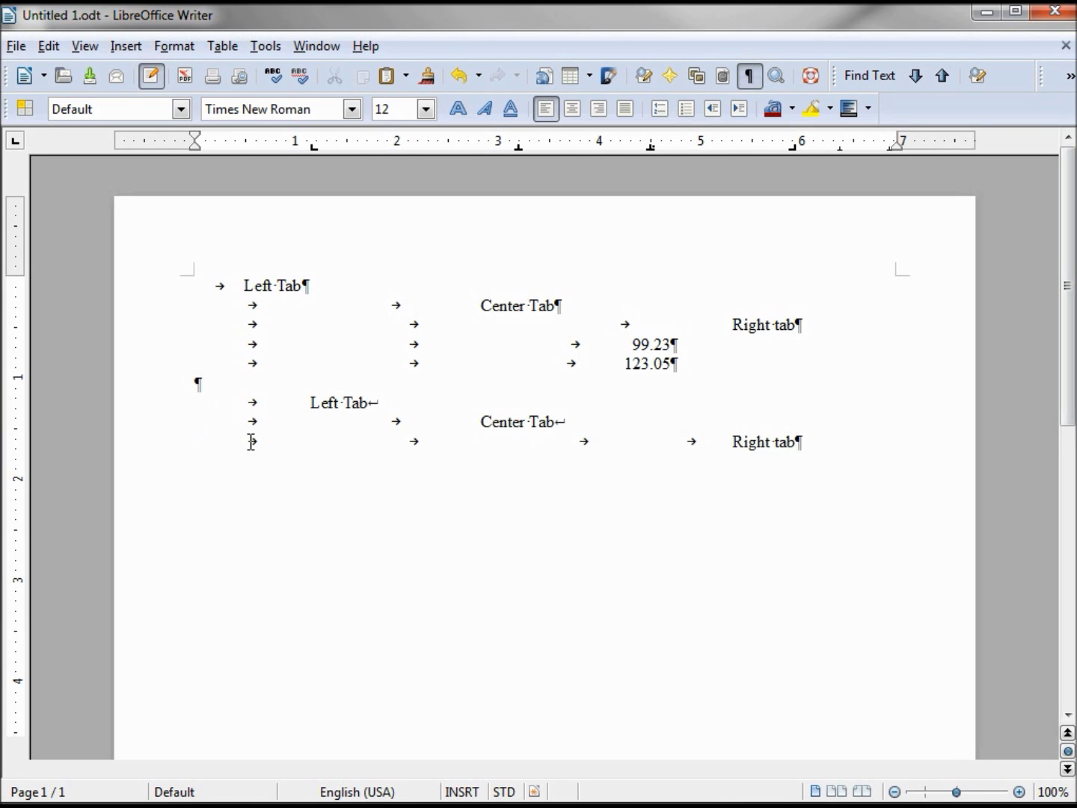
Add 99.23 and 123.05 on further tabbed lines separated by line breaks.
key("shift+Return")
key("Tab")
key("Tab")
key("Tab")
type("99.23")
key("shift+Return")
key("Tab")
key("Tab")
key("Tab")
type("123")
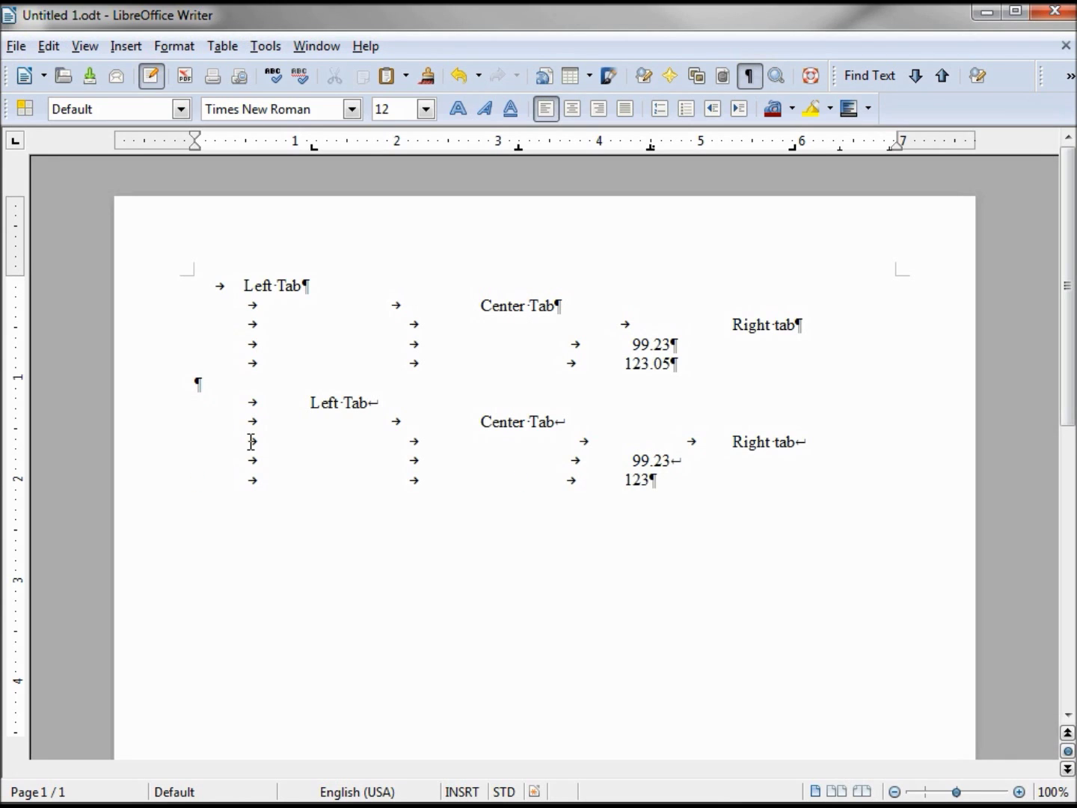
type(".05")
Toggle formatting marks off and on, select the line-break block, and nudge its right tab stop rightward.
left_click(750, 79)
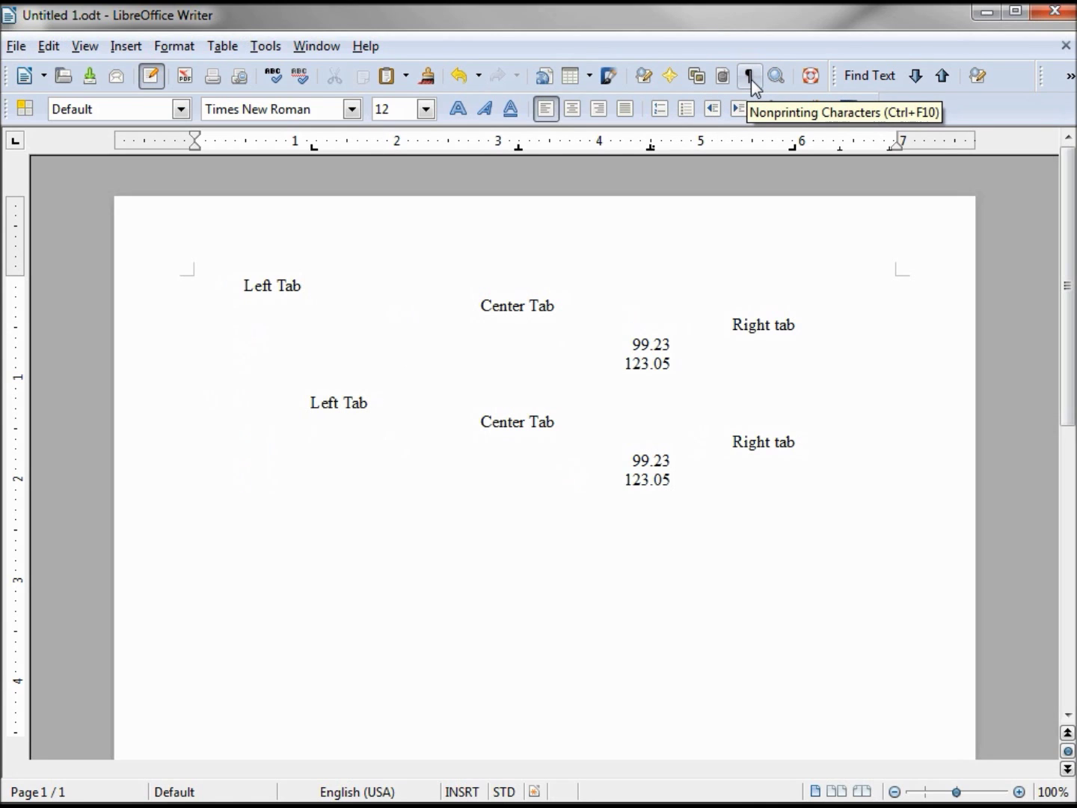
left_click(750, 79)
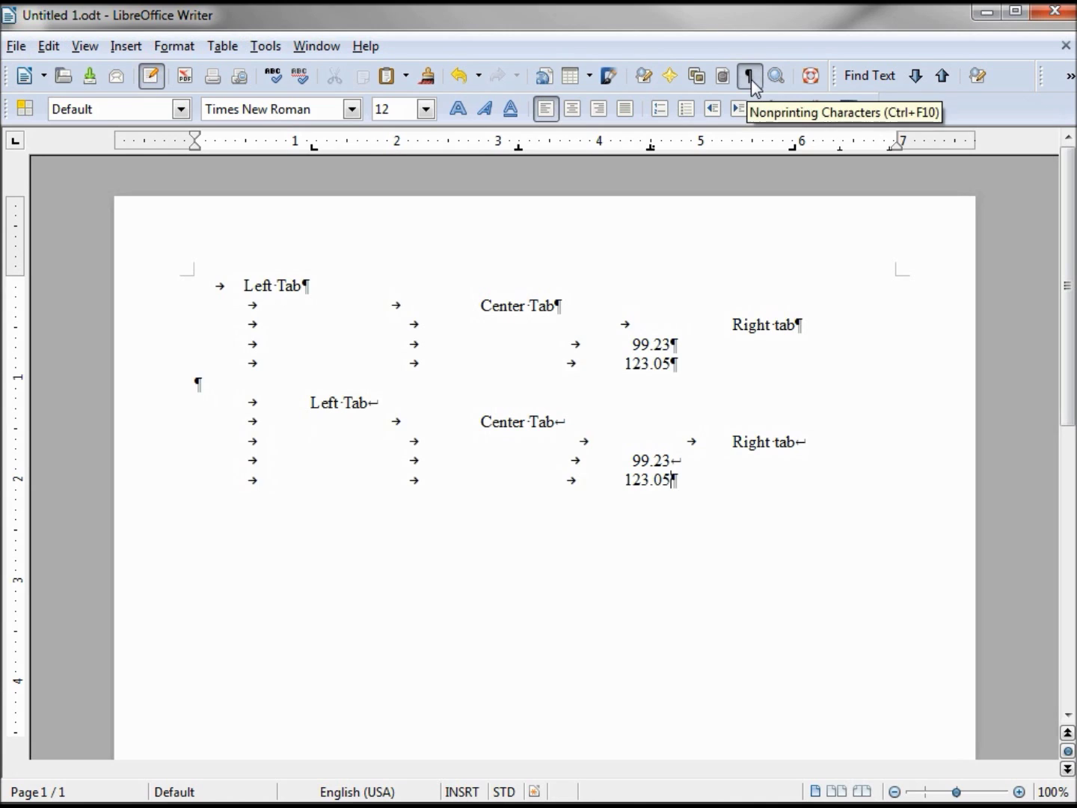
left_click_drag(690, 480, 119, 404)
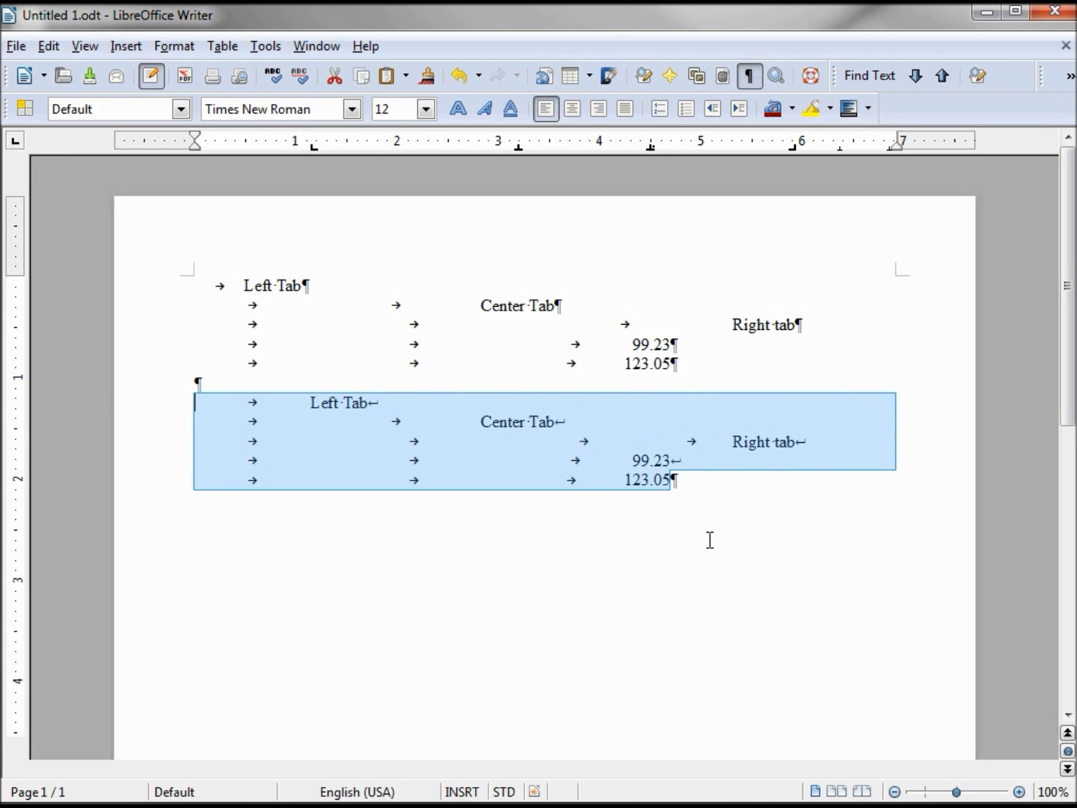
mouse_move(793, 148)
left_mouse_down()
mouse_move(743, 148)
mouse_move(804, 149)
left_mouse_up()
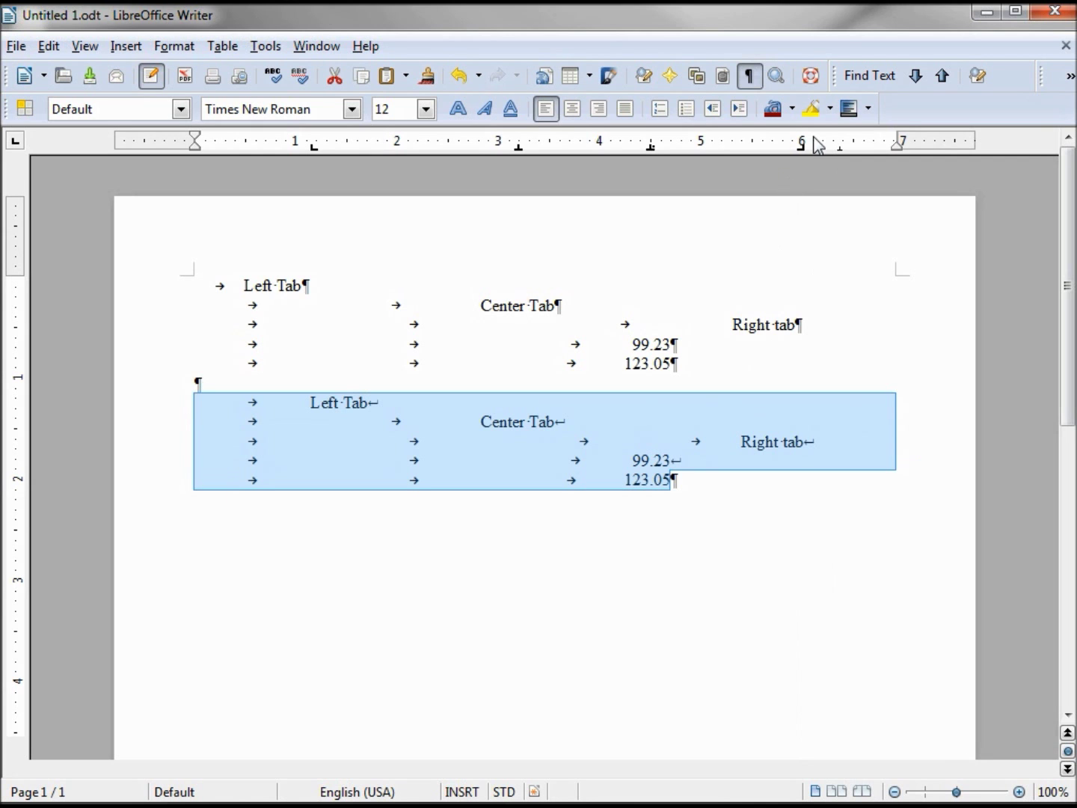